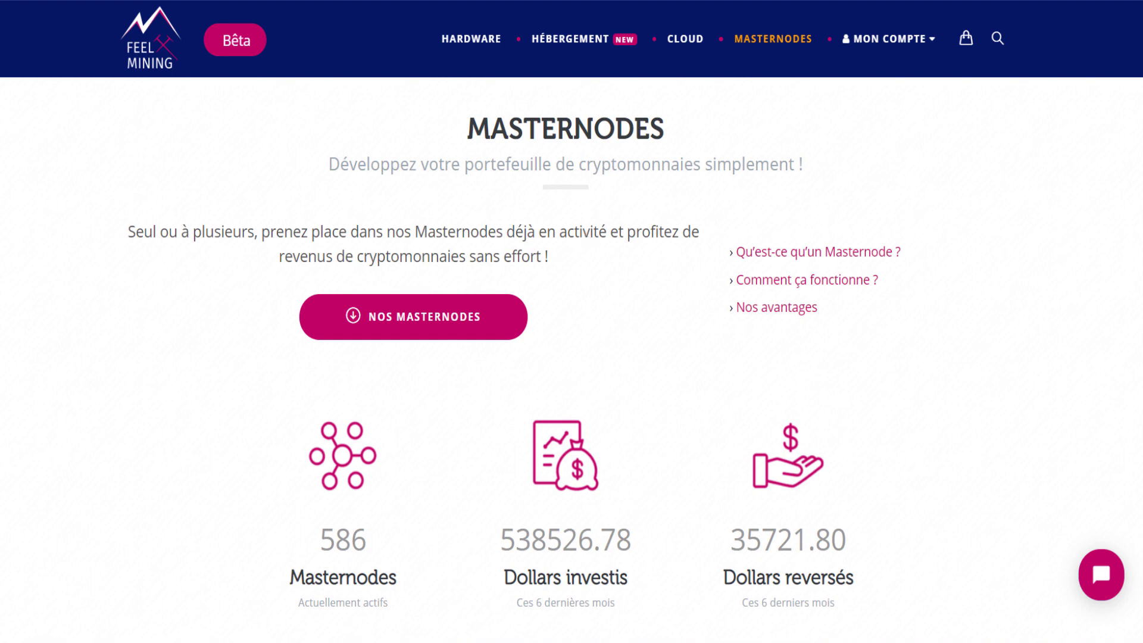
Step: Open the simple mode of the Masternodes section and look through the masternode offers
mouse_move(778, 43)
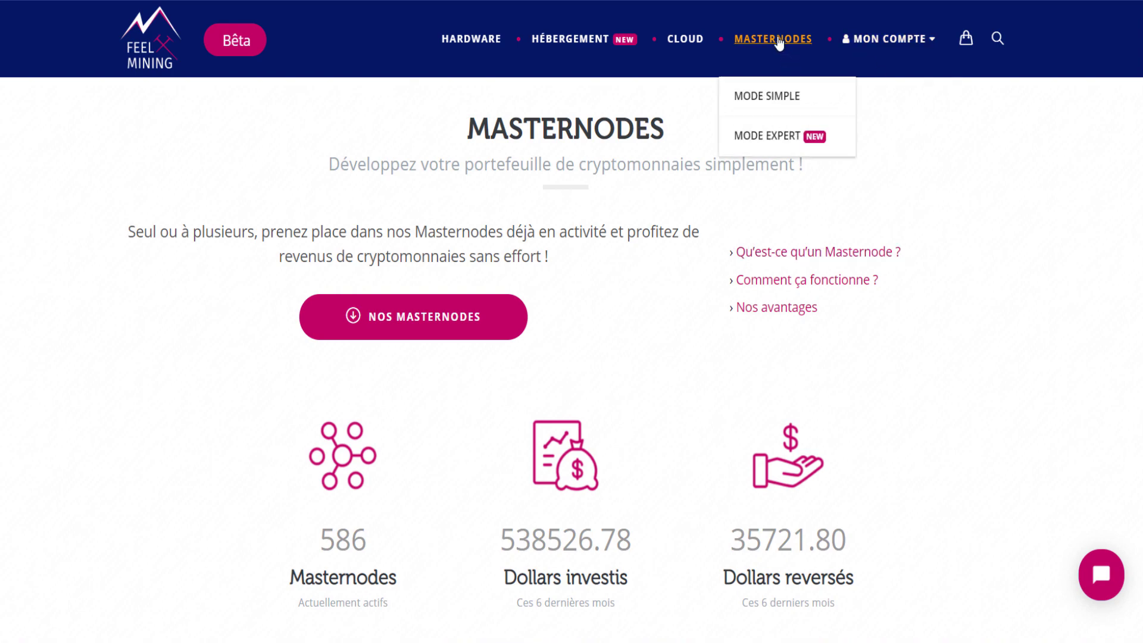
left_click(759, 97)
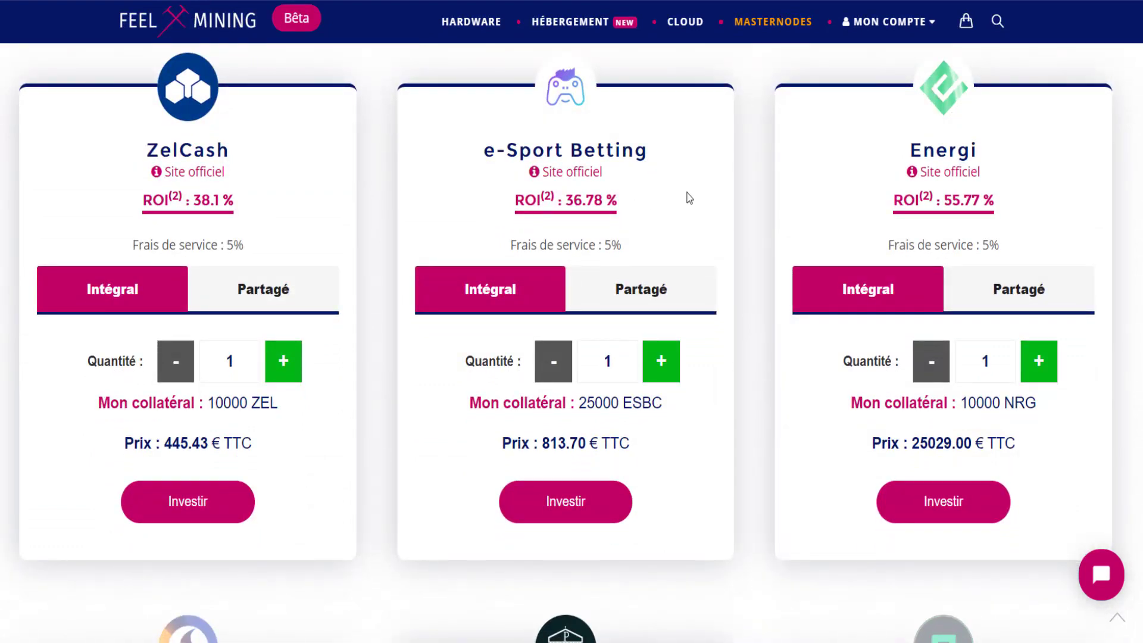
scroll(688, 274, "down", 15)
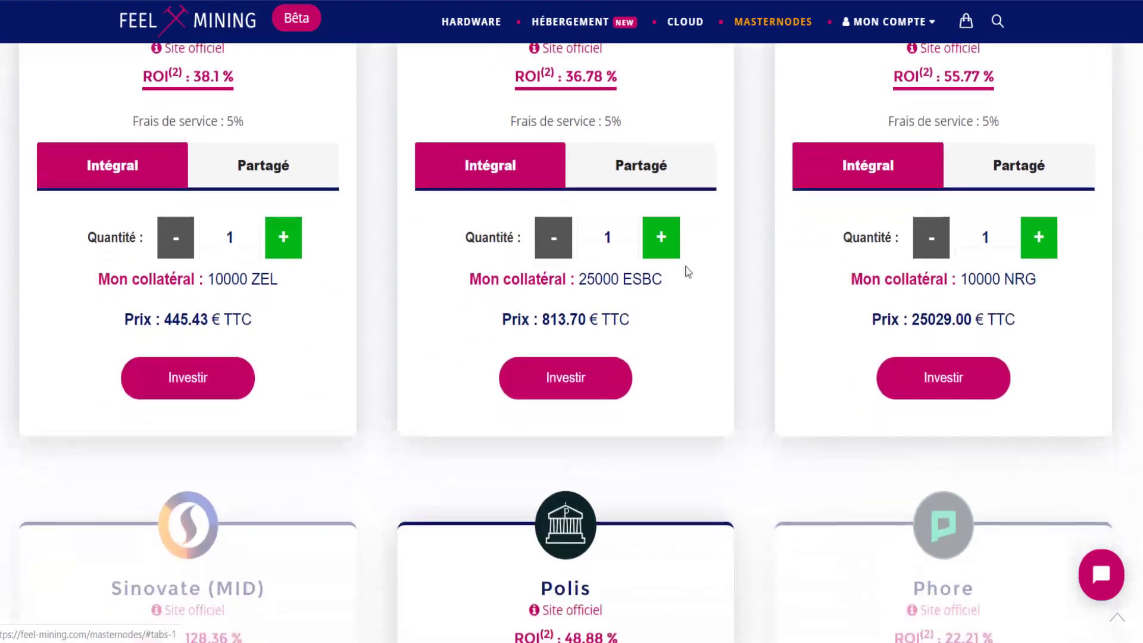
scroll(688, 271, "down", 13)
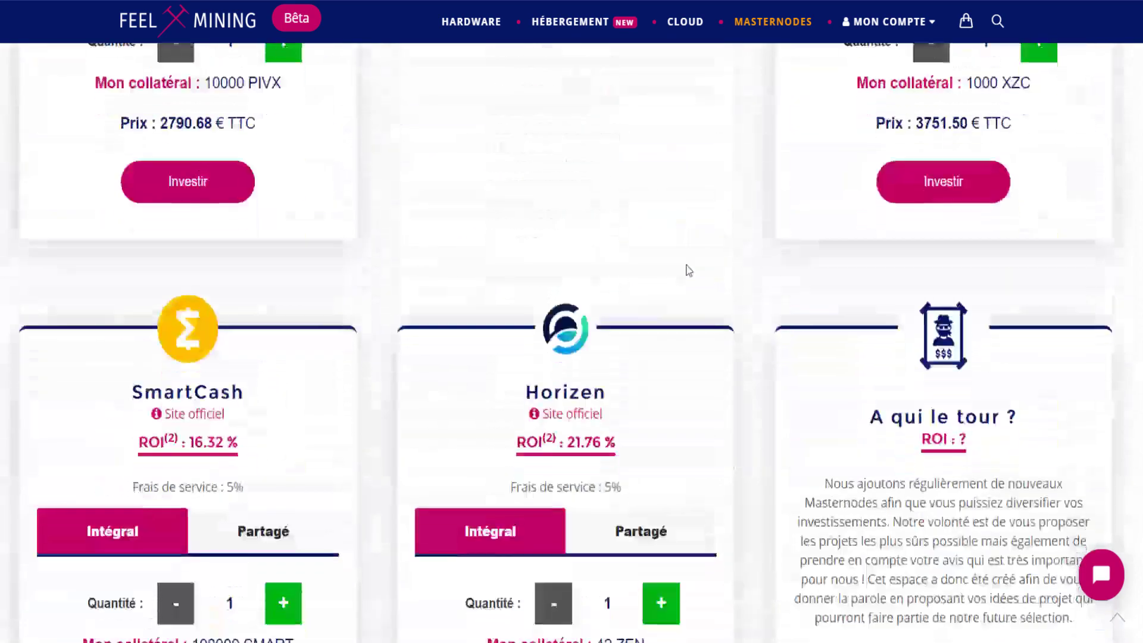
scroll(687, 271, "up", 5)
scroll(687, 271, "up", 15)
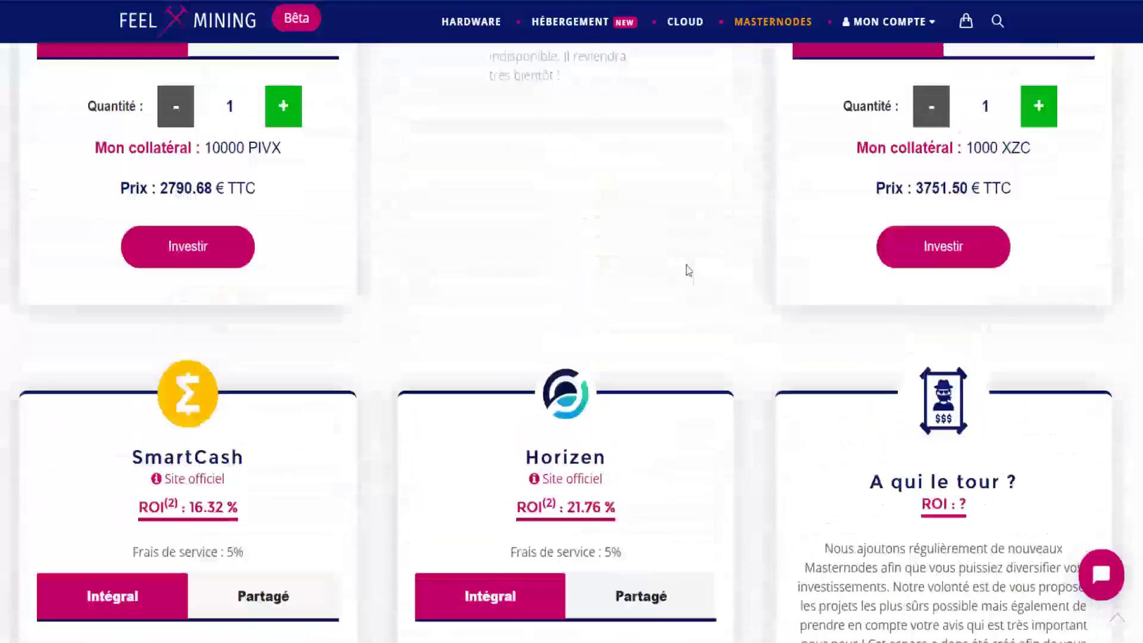
scroll(689, 271, "up", 8)
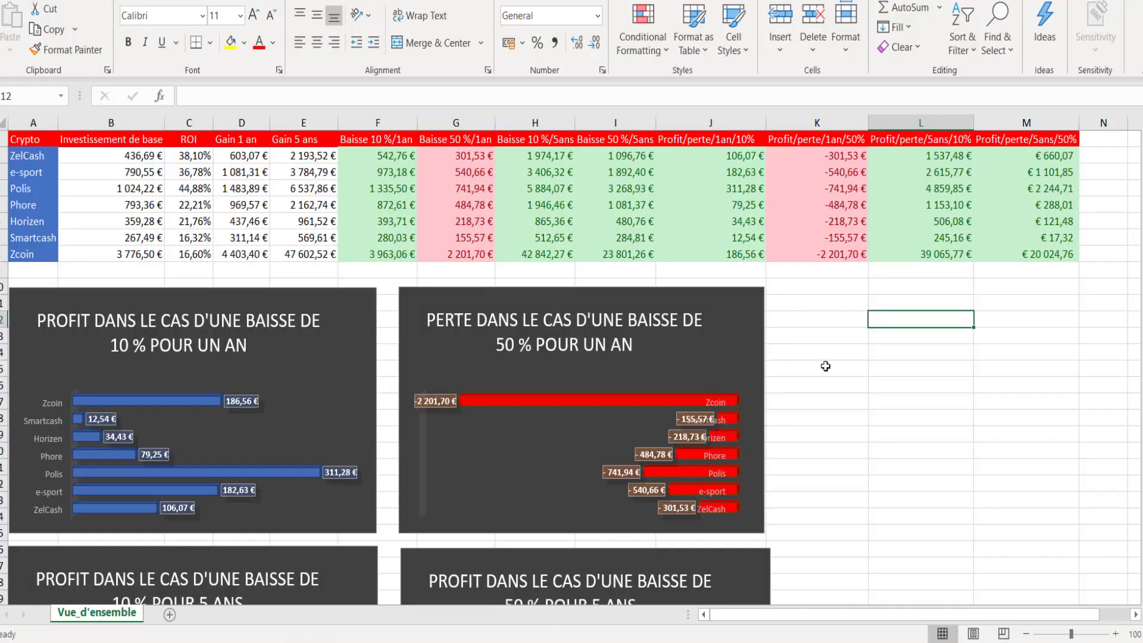
Step: Switch to the Excel workbook and examine the overview table's ROI column, ZelCash's base investment and the charts below
scroll(997, 332, "down", 3)
scroll(997, 333, "up", 3)
left_click(948, 347)
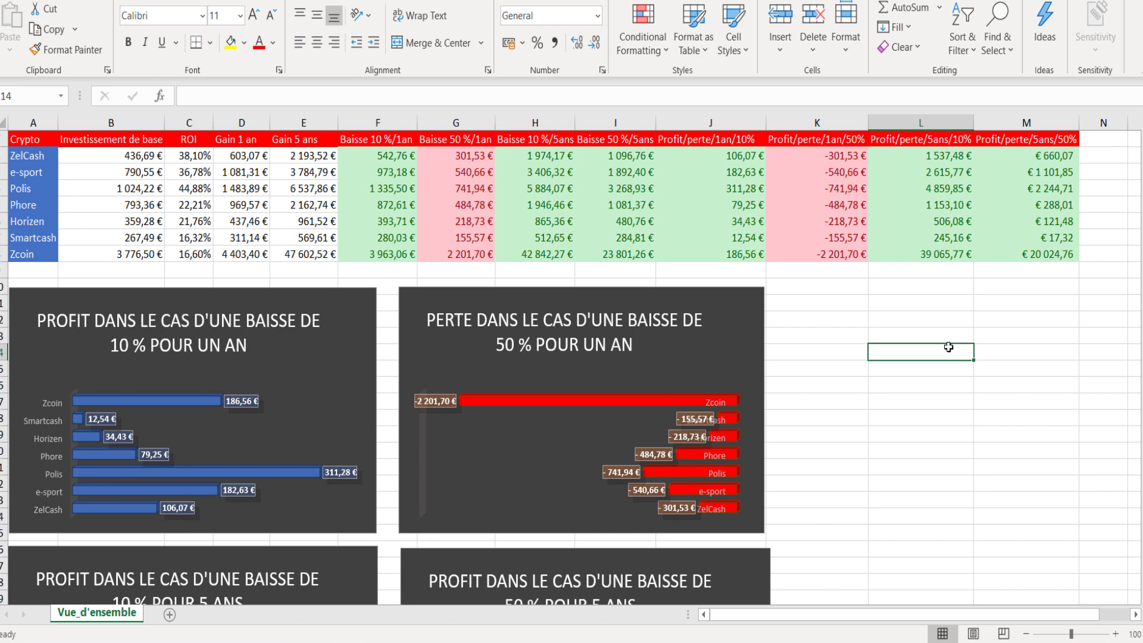
left_click_drag(192, 255, 199, 156)
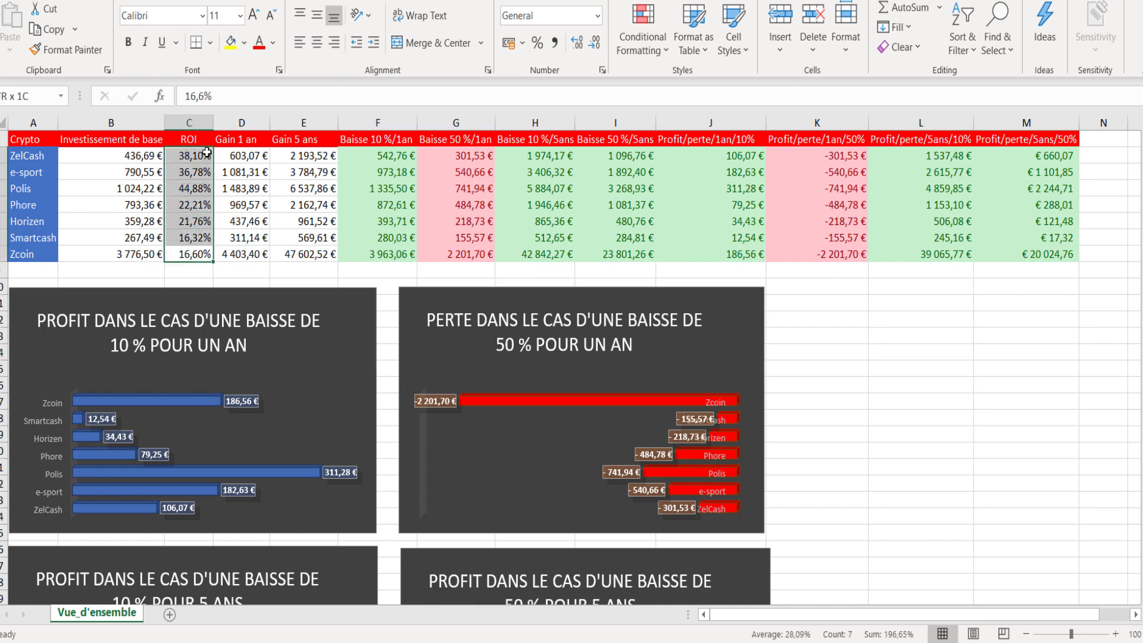
left_click(189, 274)
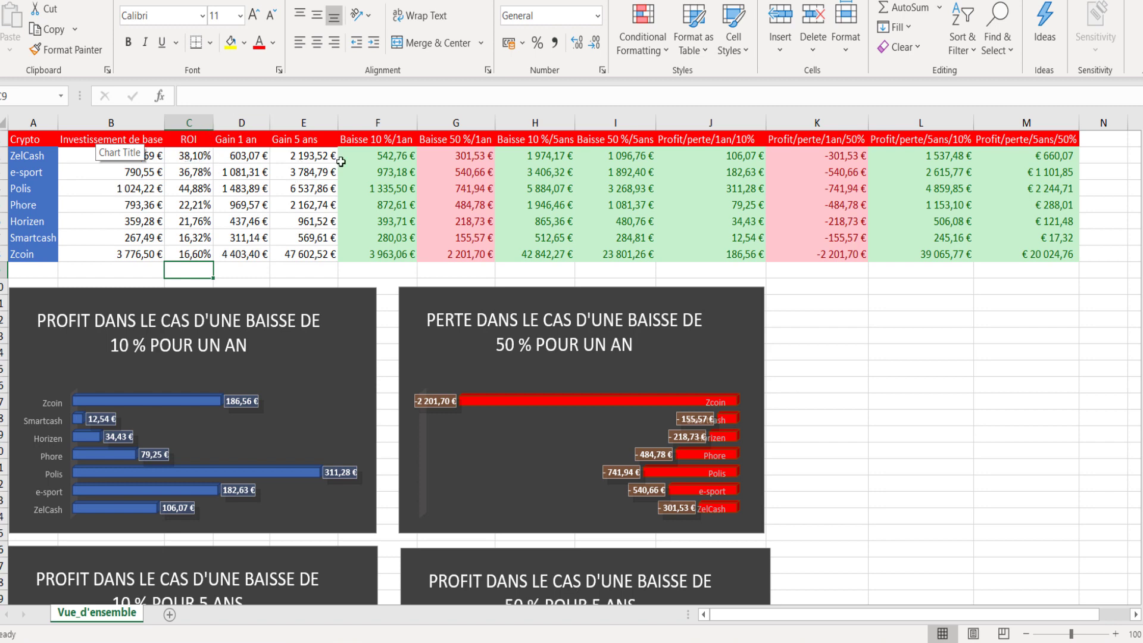
left_click(143, 156)
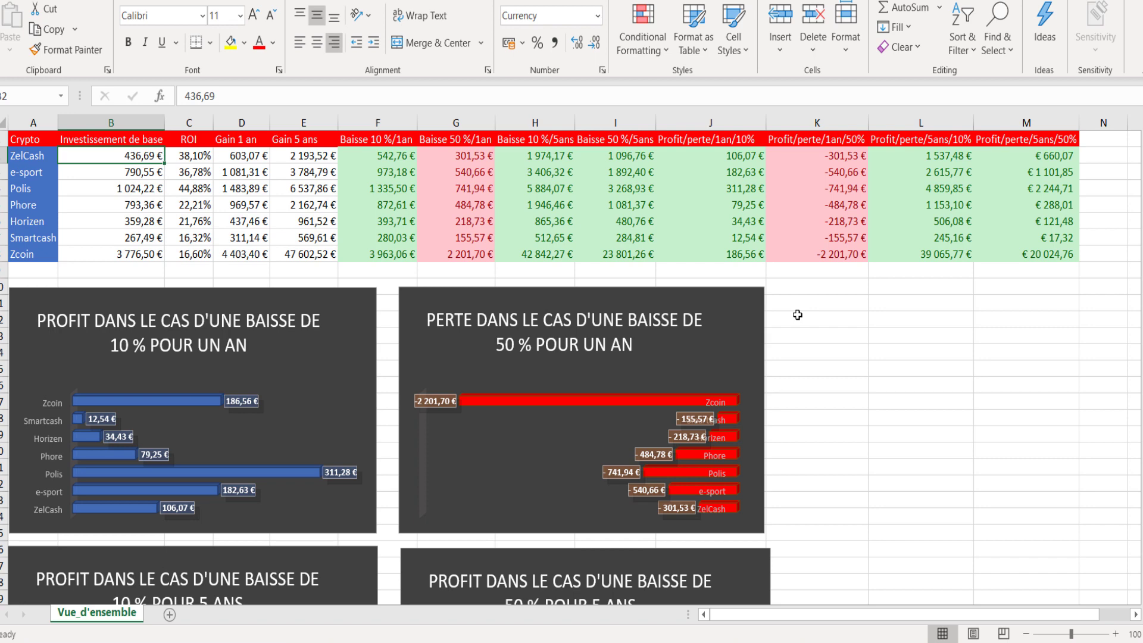
scroll(797, 321, "down", 2)
scroll(798, 328, "up", 1)
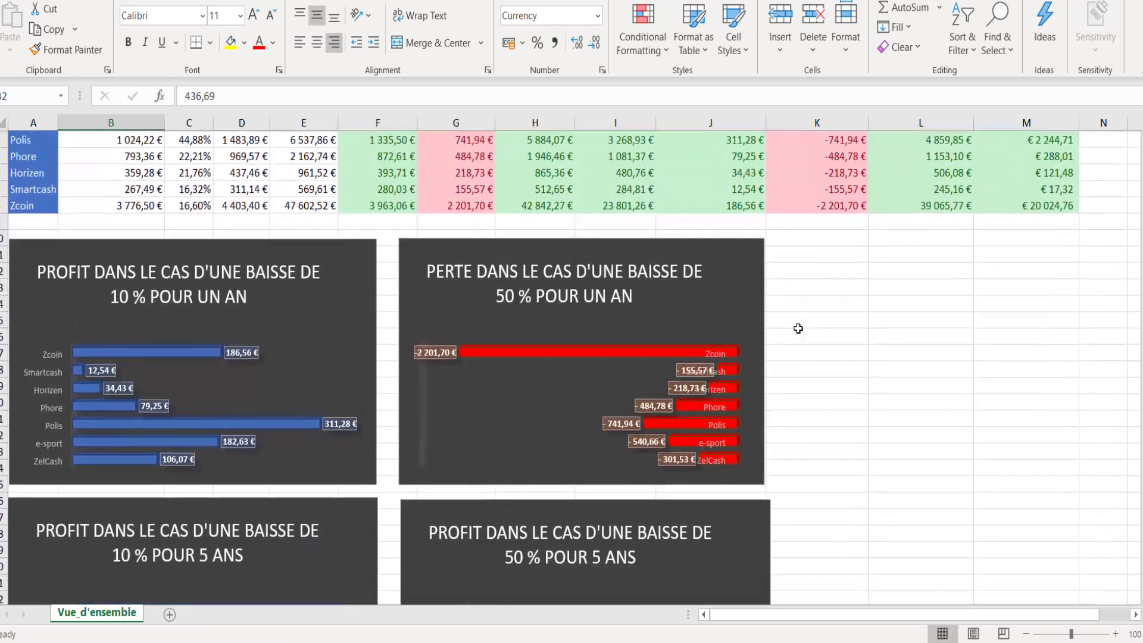
scroll(798, 297, "up", 1)
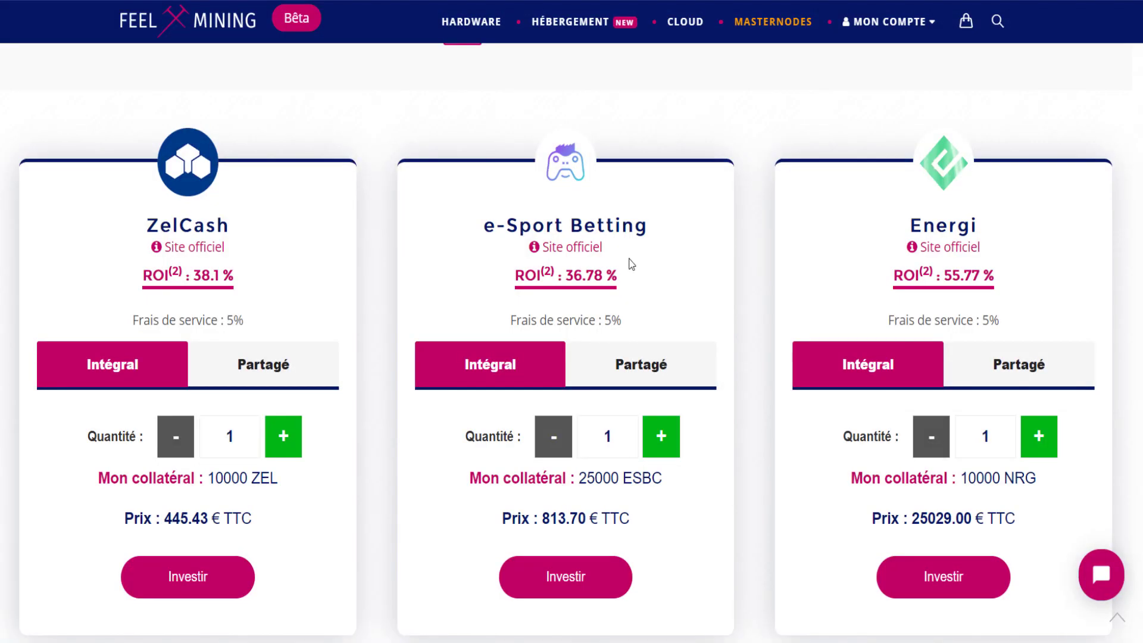
Step: Switch to the Feel Mining page and examine the ZelCash and e-Sport Betting offers, highlighting both names
scroll(631, 265, "down", 2)
scroll(632, 261, "up", 8)
scroll(636, 258, "down", 5)
scroll(636, 258, "up", 10)
scroll(638, 256, "down", 12)
scroll(639, 252, "down", 2)
left_click_drag(234, 136, 147, 132)
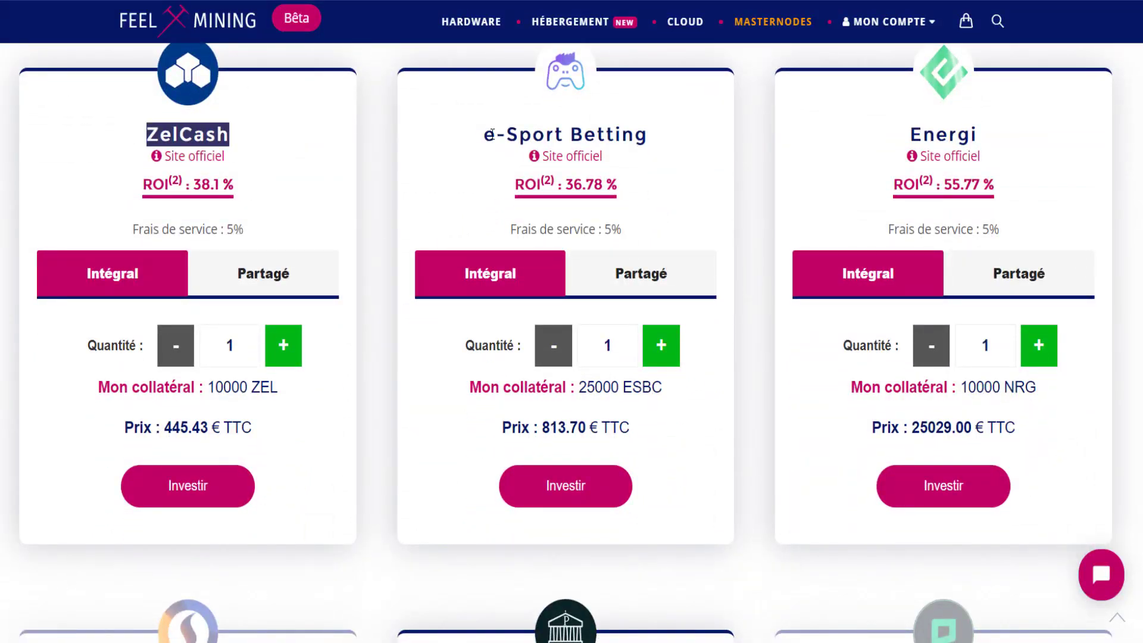
left_click_drag(484, 135, 657, 142)
Step: Look through the remaining masternode offers, including Pivx, Bitgreen, ZCoin, SmartCash and Horizen, and return towards the first ones
scroll(719, 199, "down", 8)
scroll(615, 148, "down", 20)
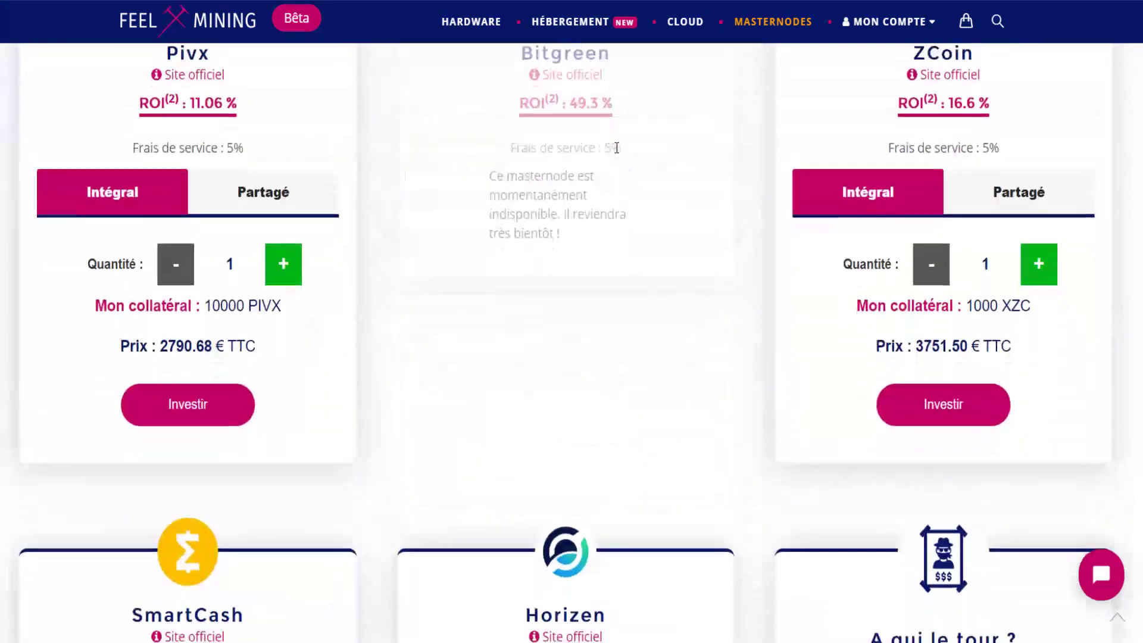
scroll(616, 148, "up", 12)
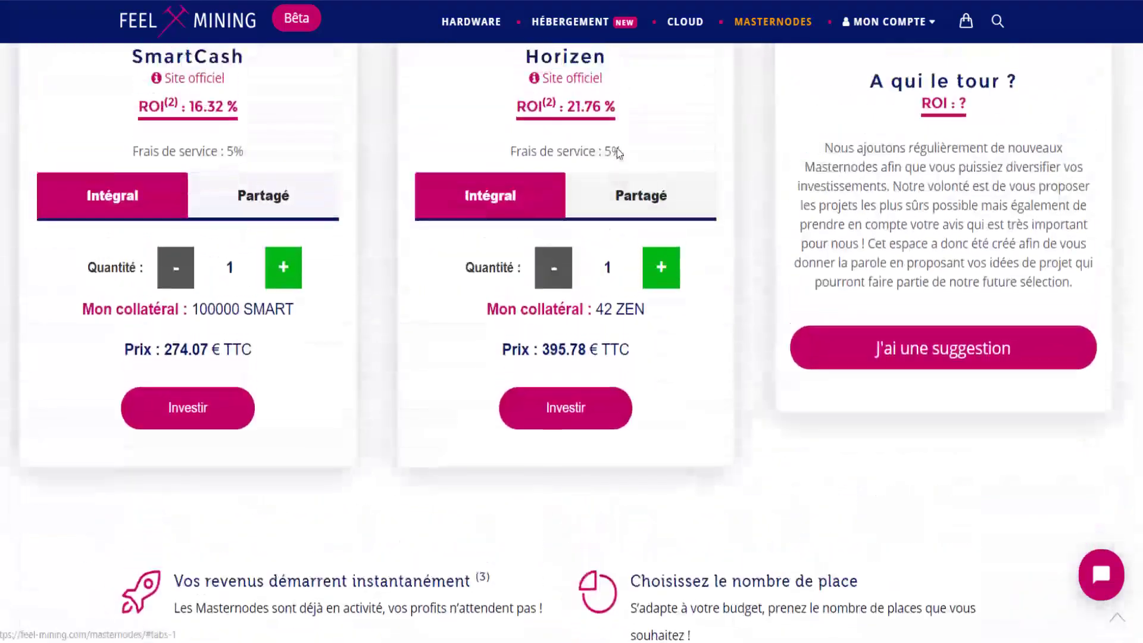
scroll(561, 148, "up", 4)
scroll(250, 202, "down", 2)
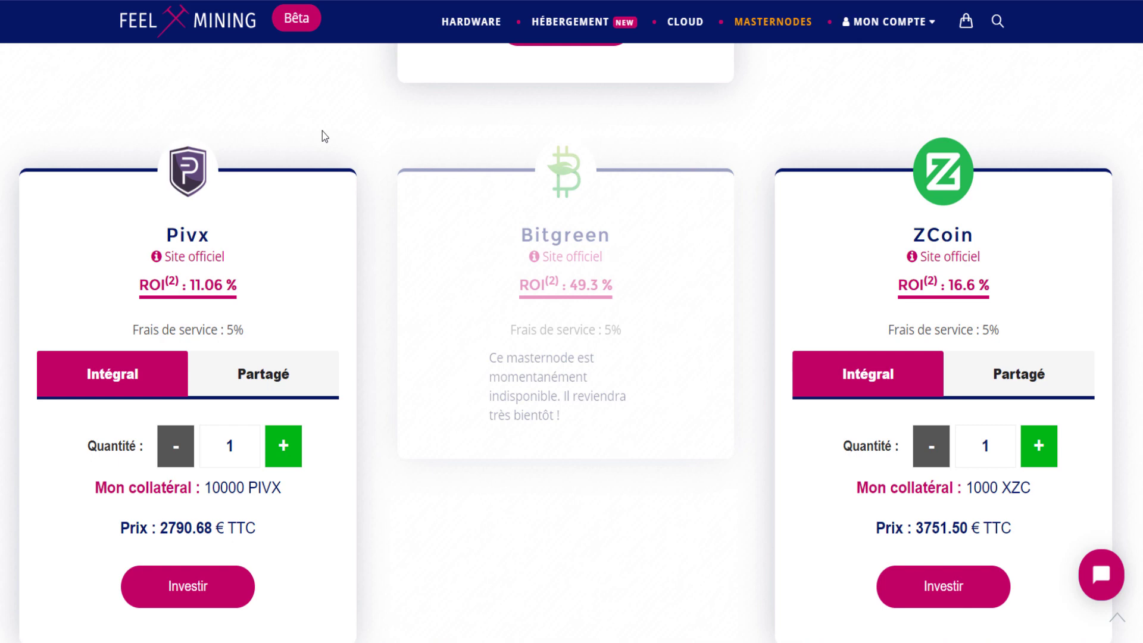
scroll(373, 262, "down", 3)
scroll(373, 262, "up", 4)
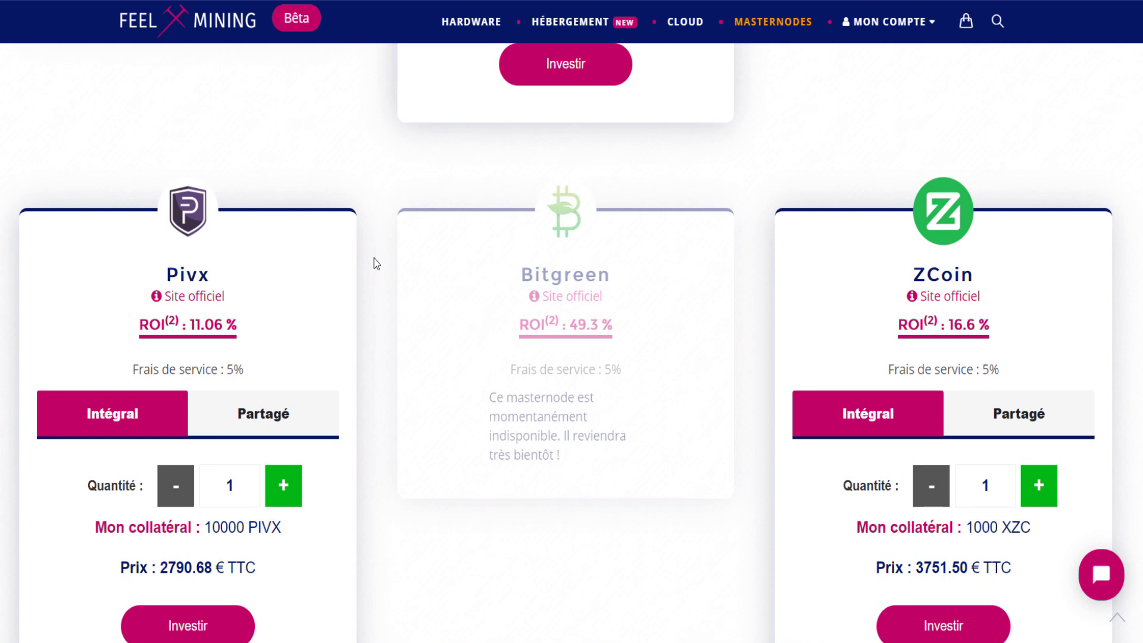
scroll(262, 310, "down", 2)
scroll(280, 285, "up", 2)
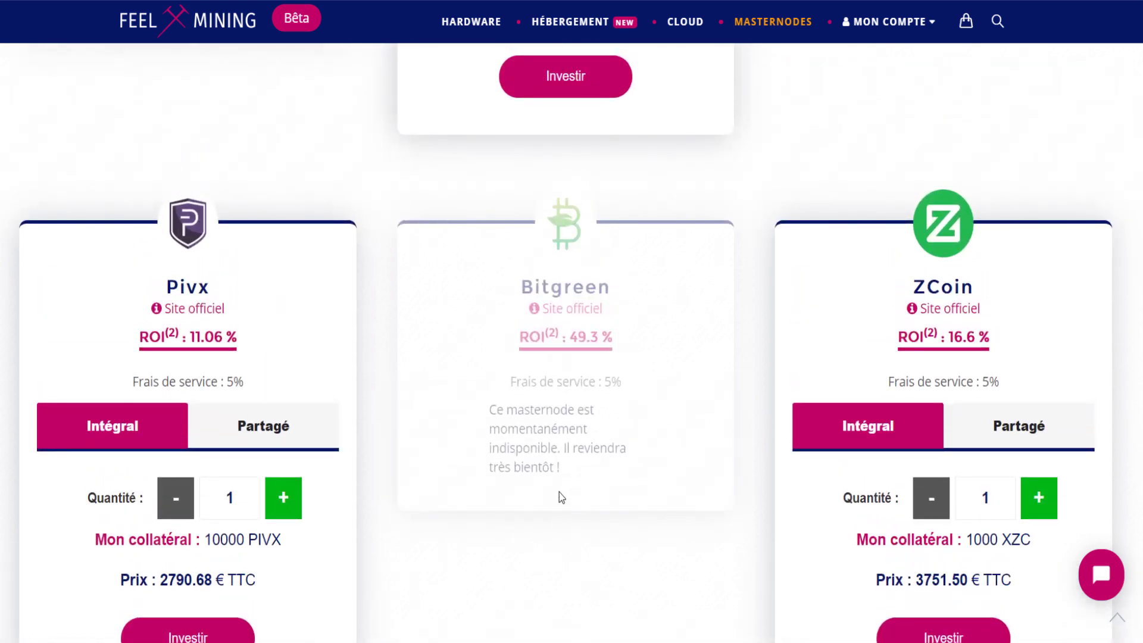
scroll(556, 523, "up", 4)
scroll(543, 301, "up", 4)
scroll(644, 433, "up", 10)
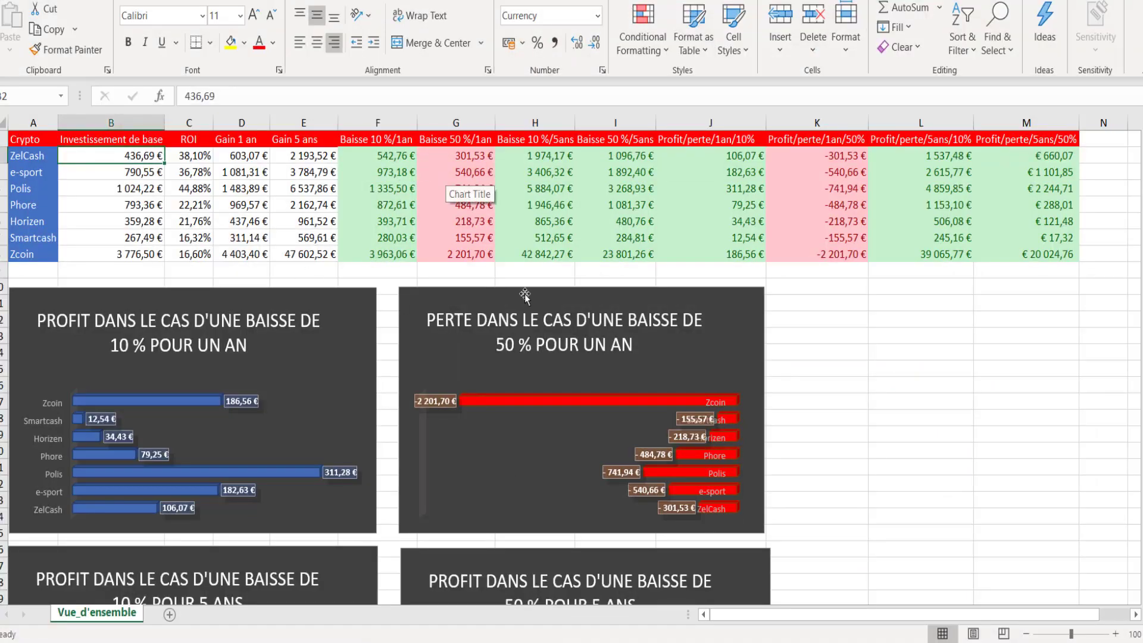
Step: Switch to the Excel workbook and examine the Investissement de base entries for ZelCash, e-sport, Polis and Zcoin
left_click(886, 311)
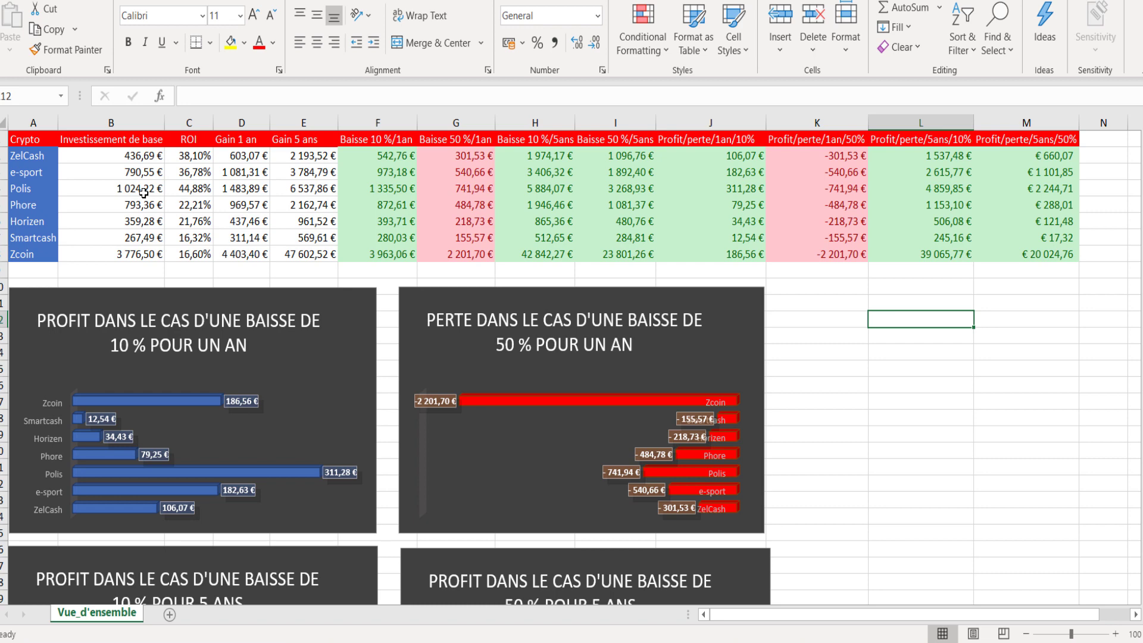
left_click(116, 142)
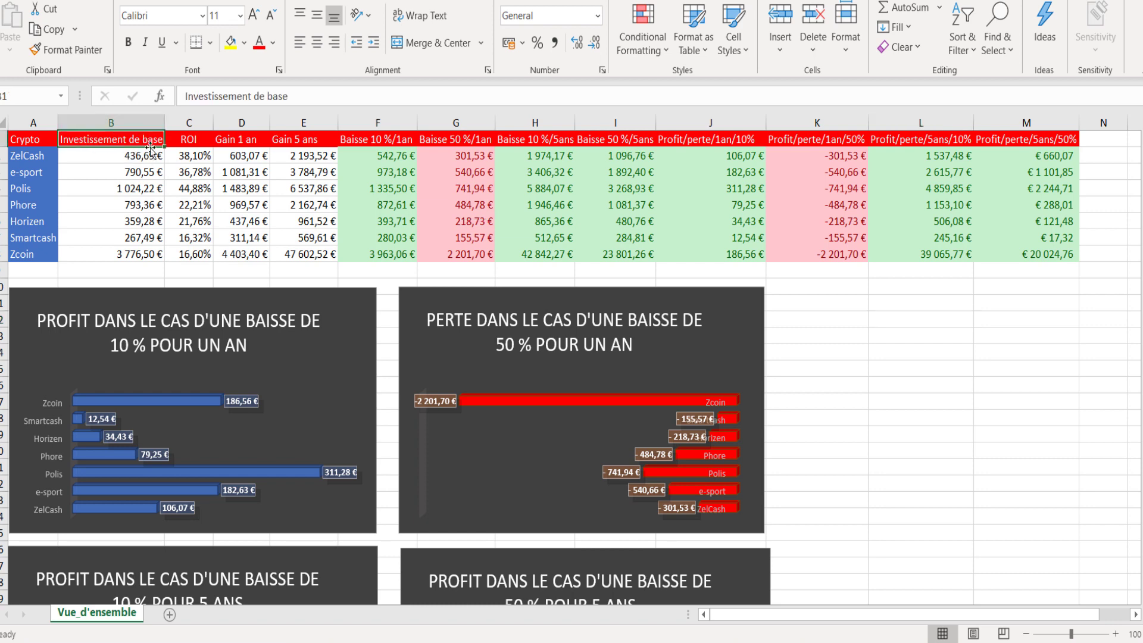
left_click(155, 157)
left_click(149, 172)
left_click(143, 189)
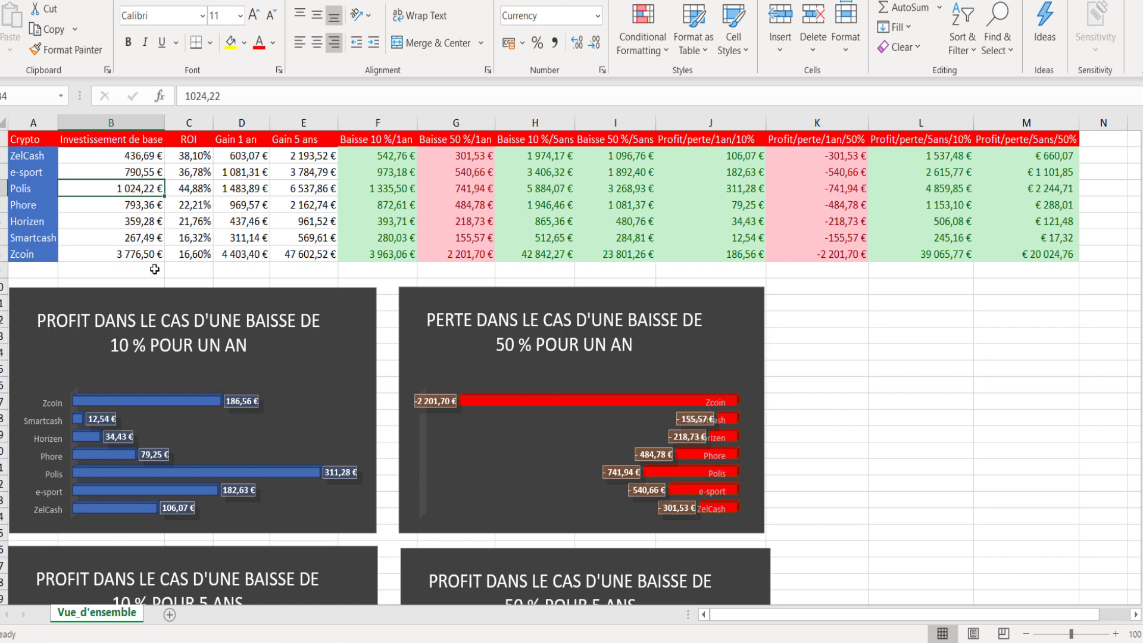
left_click(149, 254)
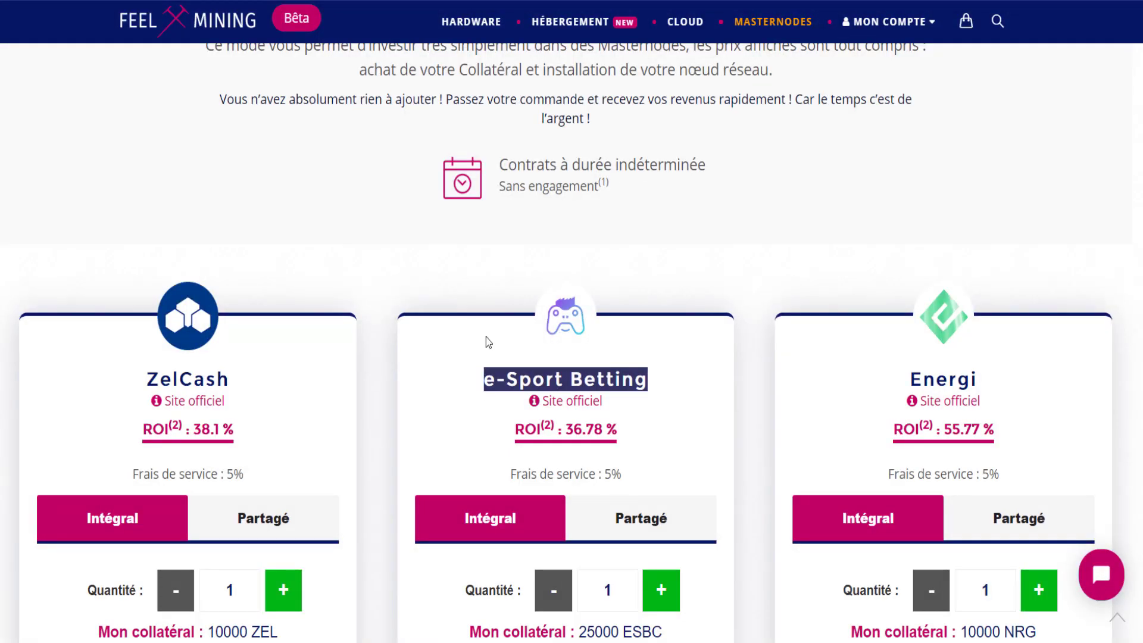
Step: Compare ZelCash's full masternode price on Feel Mining with the Excel base investment, and display the site's Partagé option for ZelCash
scroll(486, 337, "down", 6)
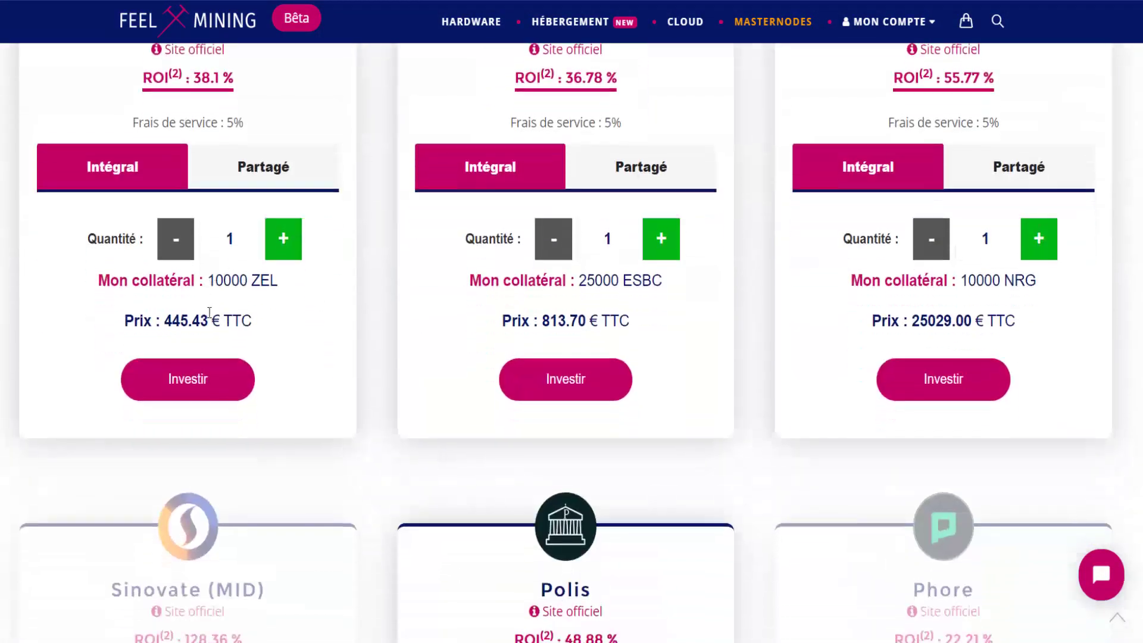
scroll(302, 426, "up", 2)
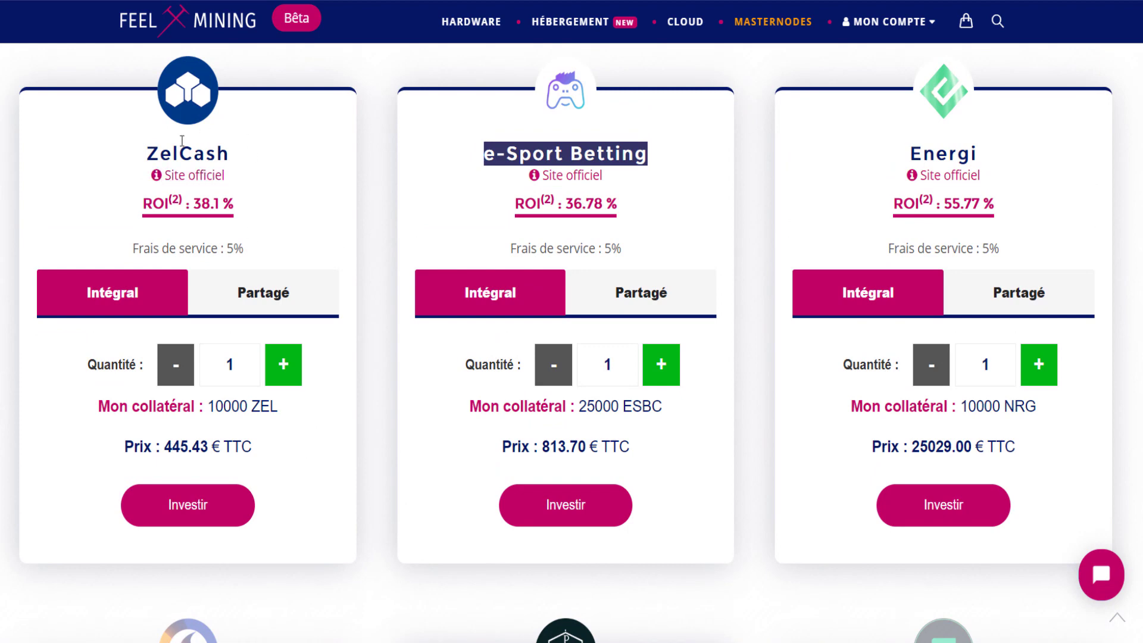
left_click_drag(164, 446, 199, 446)
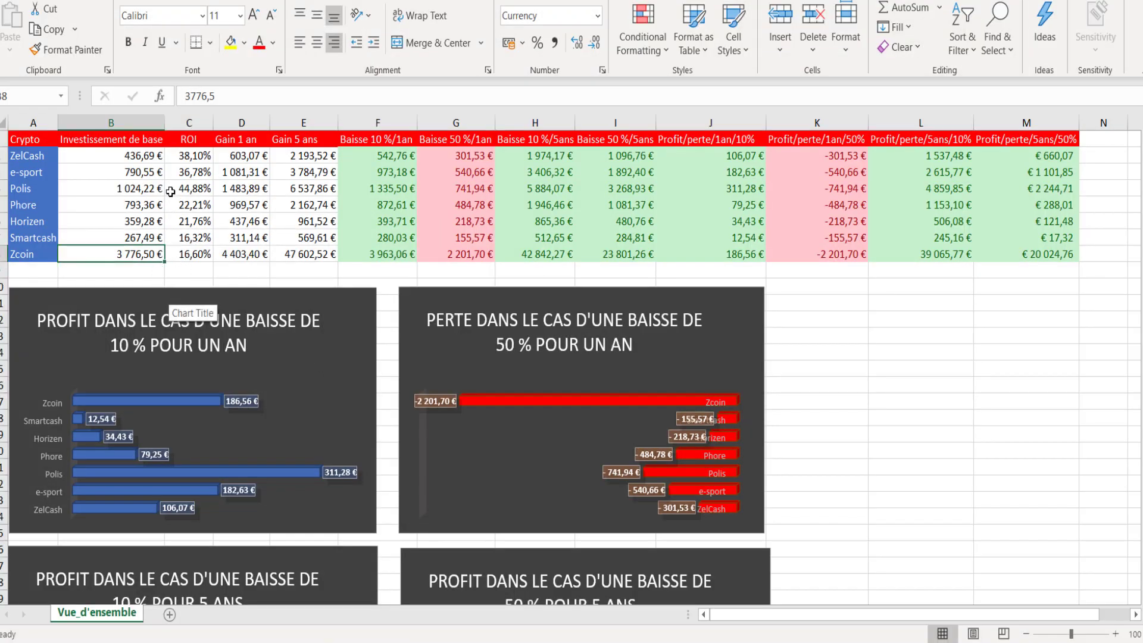
left_click(155, 268)
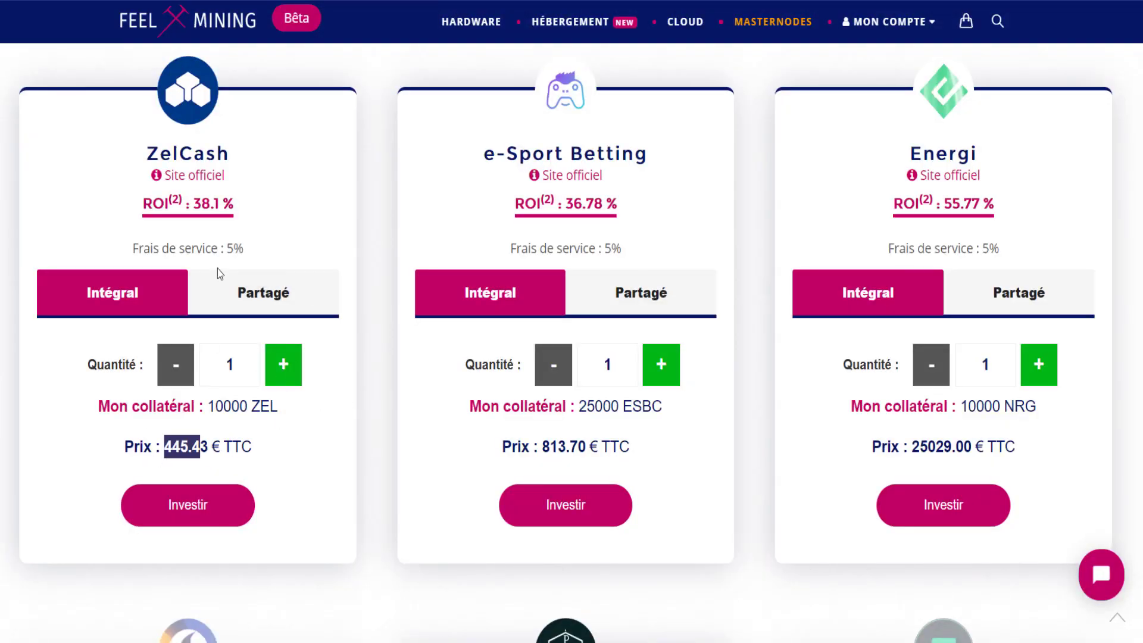
left_click(278, 290)
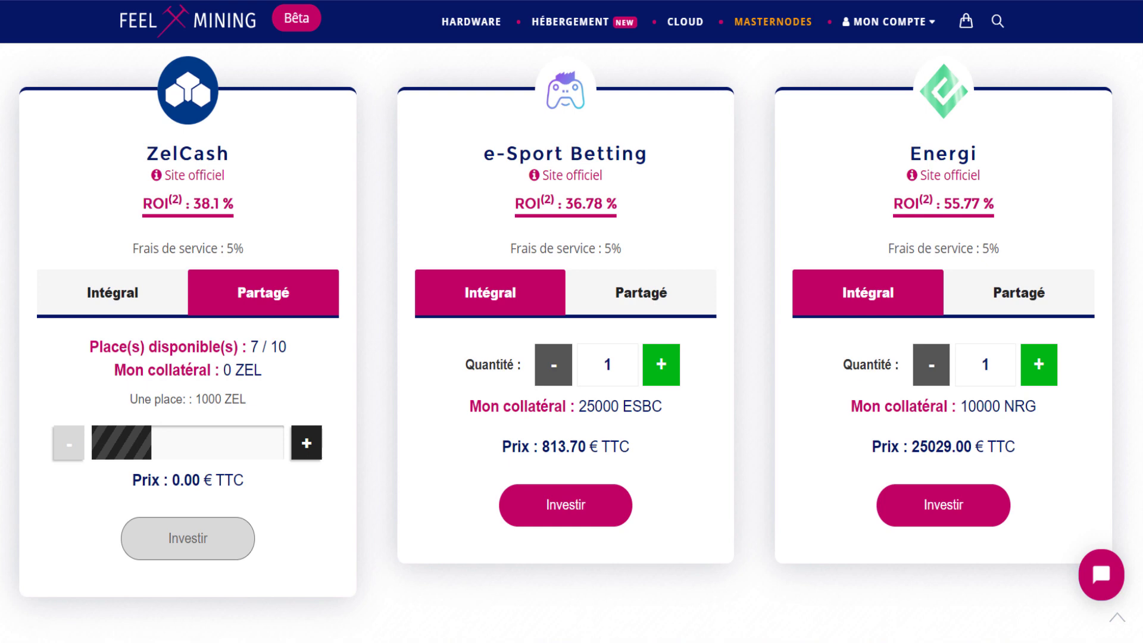
Step: Switch to the Excel workbook and examine the Gain 1 an and Gain 5 ans columns, leaving the headers unedited
mouse_move(568, 642)
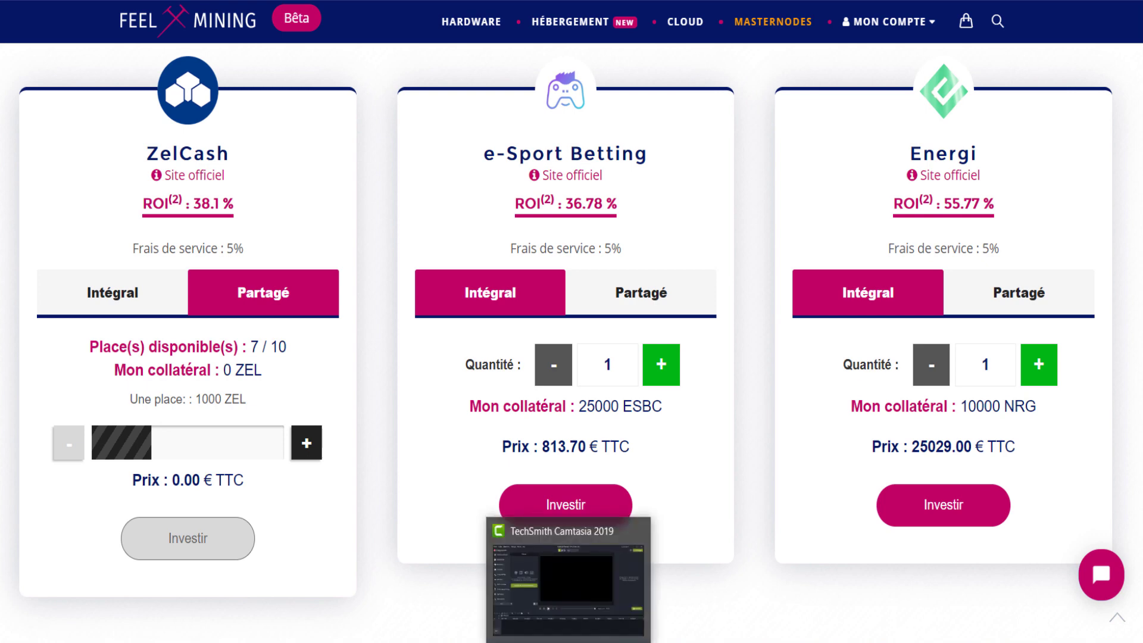
left_click(538, 580)
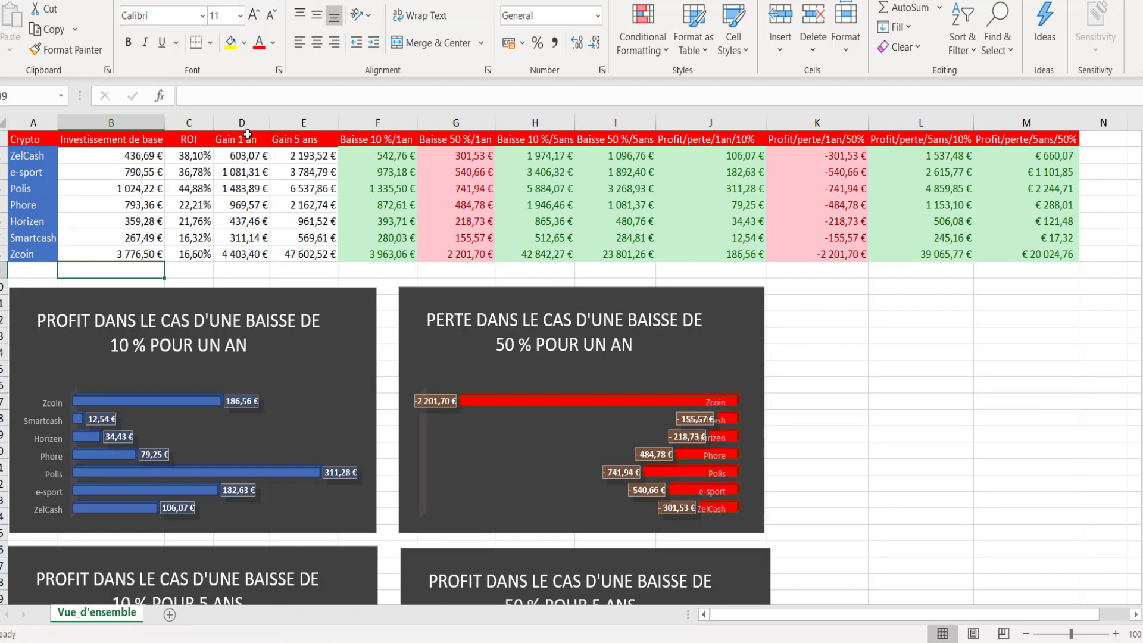
double_click(291, 143)
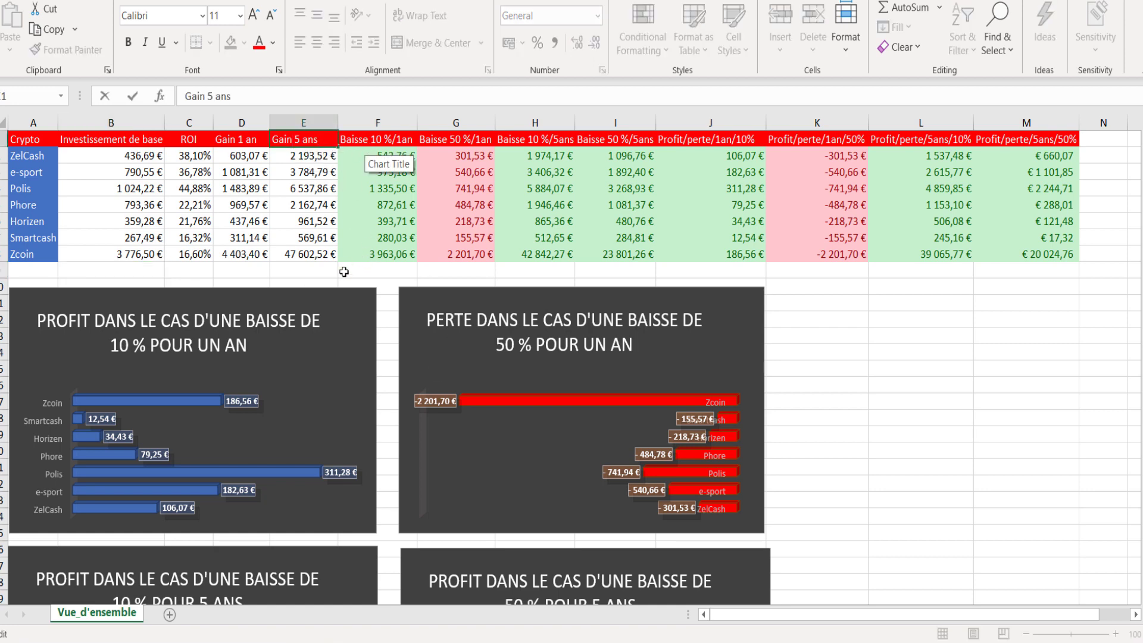
left_click(301, 270)
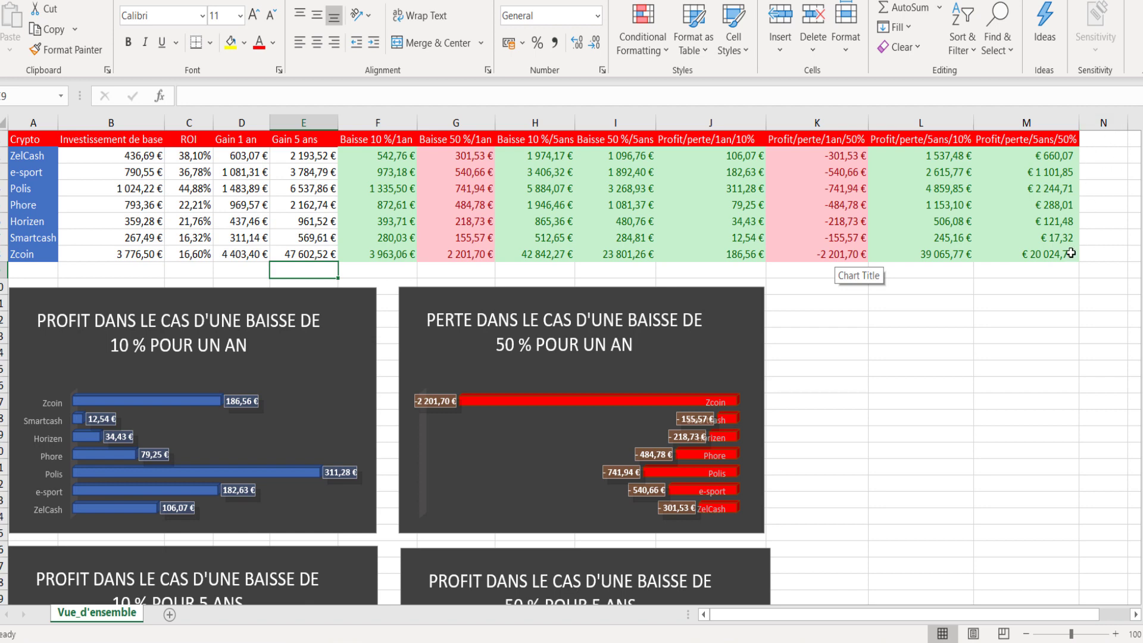
Step: Review the one-year and five-year charts for 10 % and 50 % drops, and check Horizen's base investment in the table
scroll(798, 360, "down", 2)
scroll(798, 361, "up", 1)
scroll(798, 361, "down", 2)
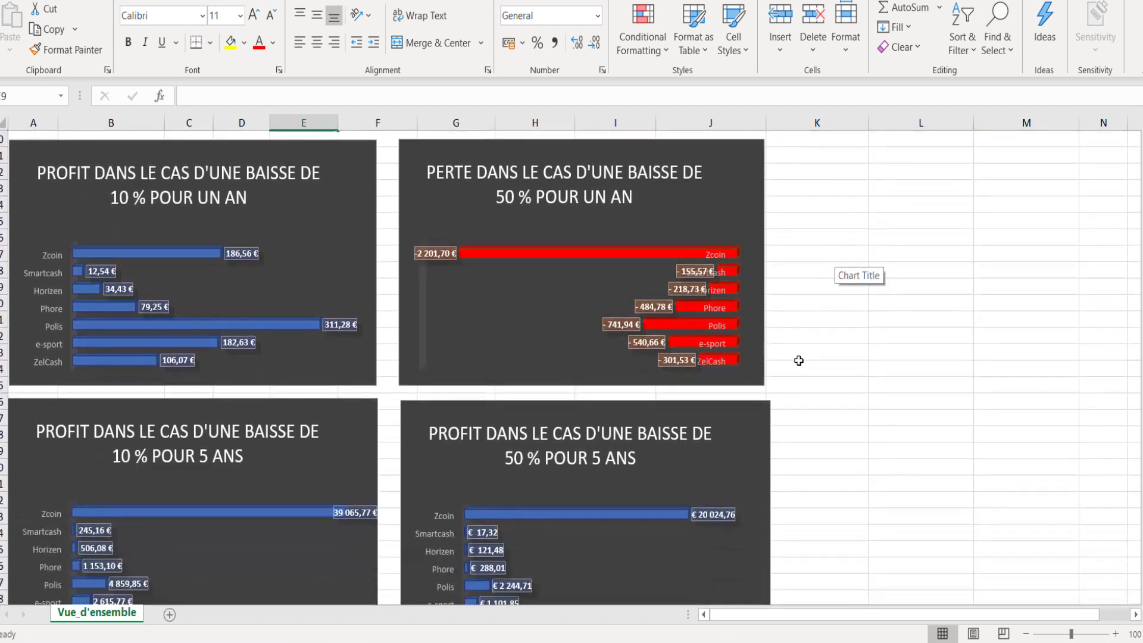
scroll(845, 248, "up", 3)
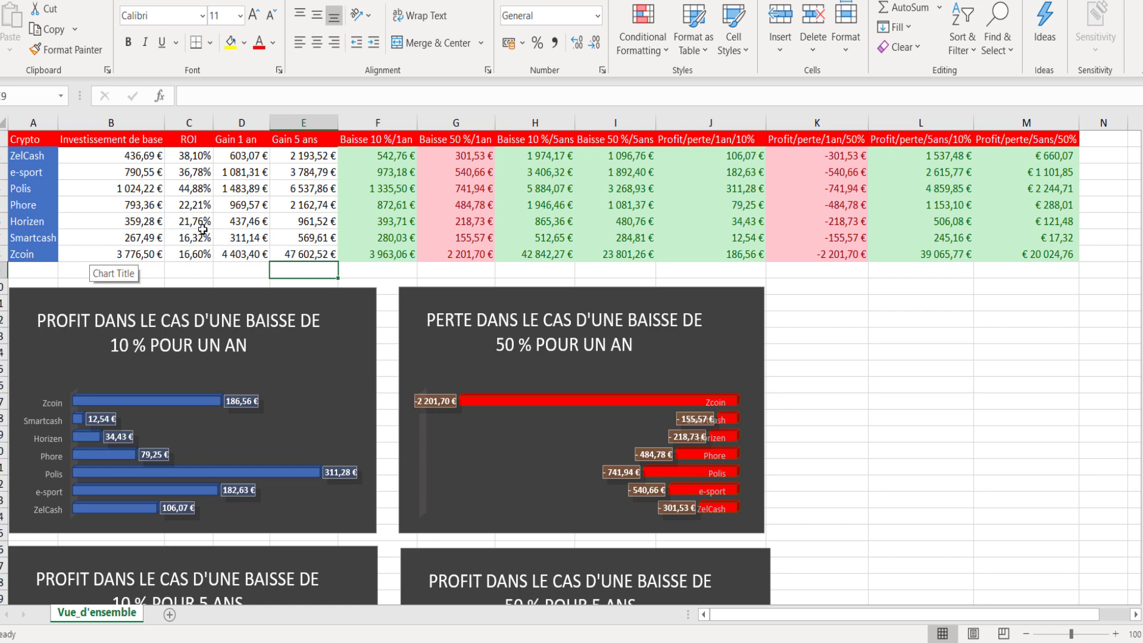
left_click(146, 222)
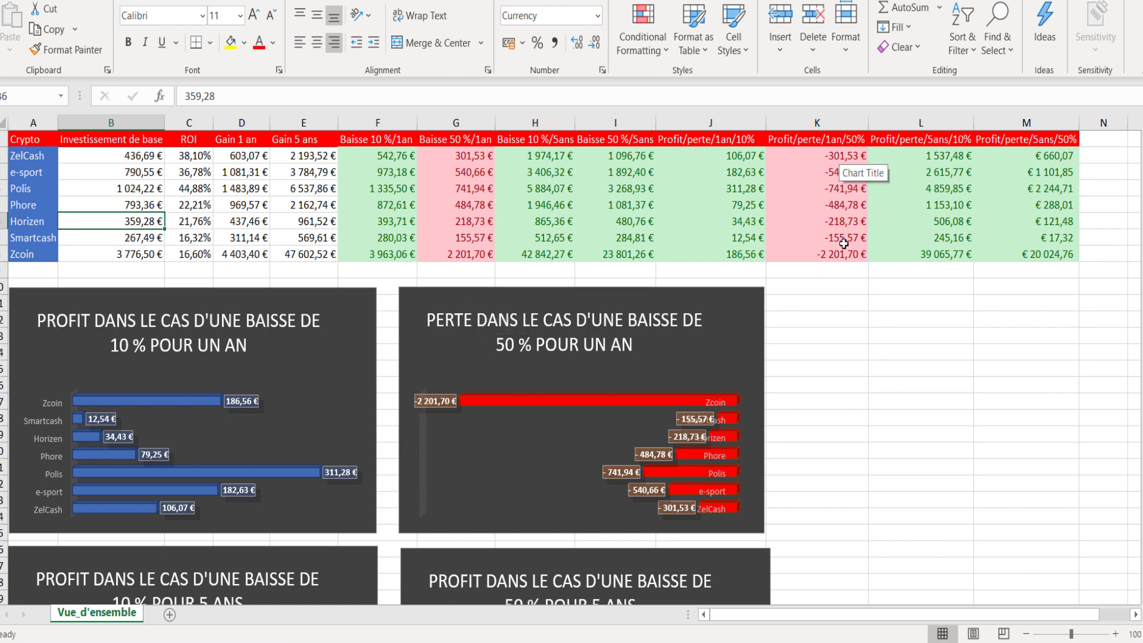
Step: Examine the Baisse 10 %/1an values and their formula for all seven cryptos, from ZelCash to Zcoin
left_click(396, 162)
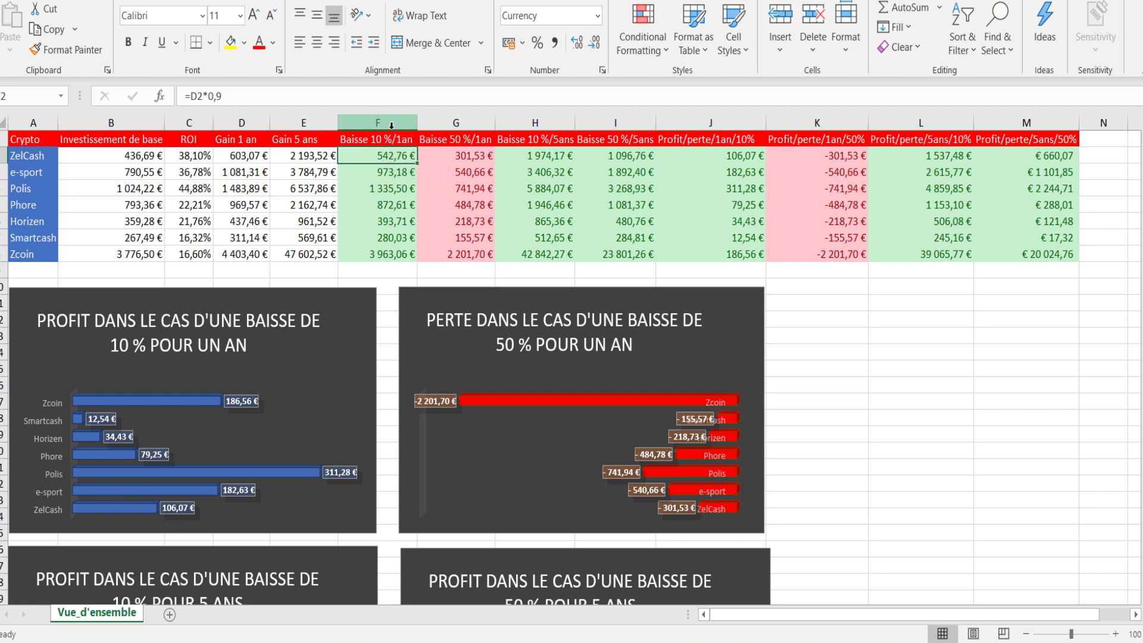
left_click_drag(395, 158, 395, 254)
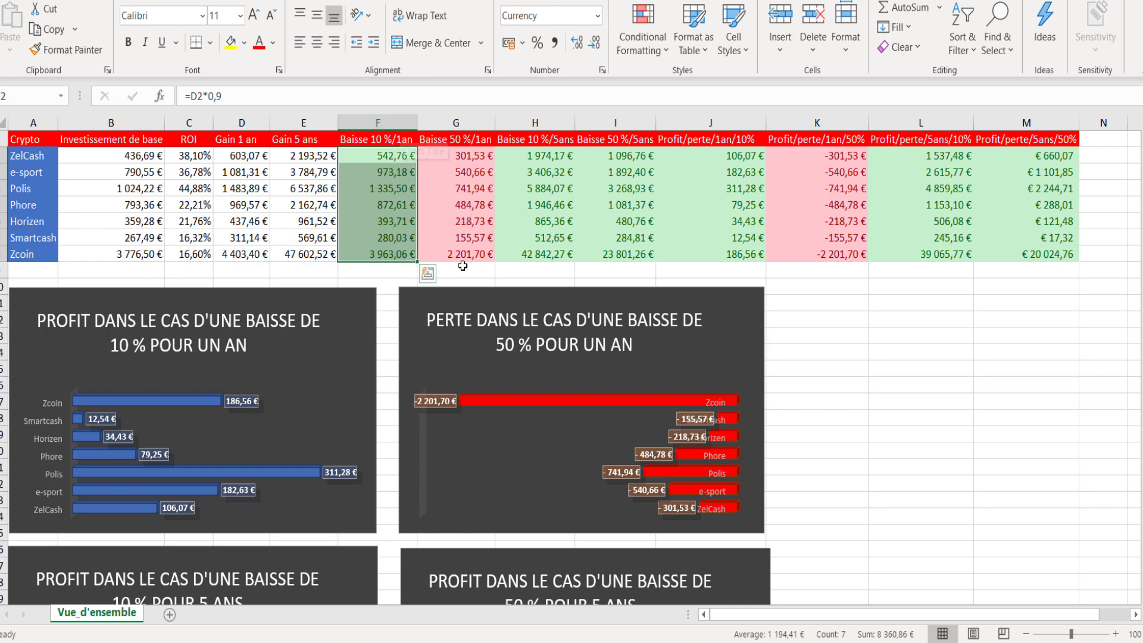
left_click(387, 286)
left_click_drag(389, 258, 390, 157)
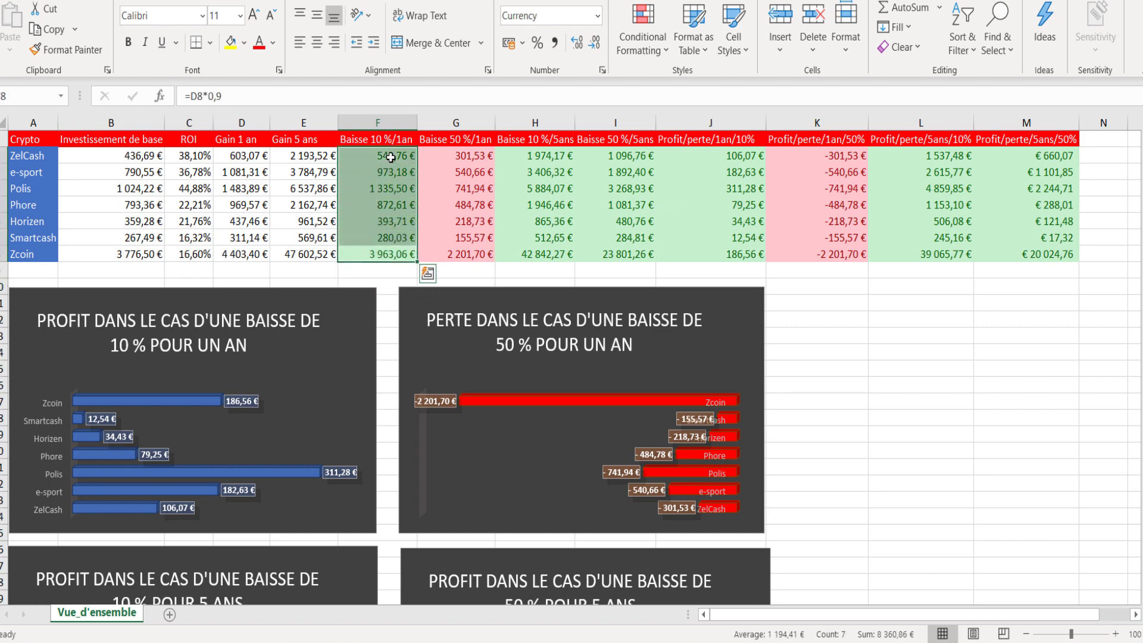
left_click(369, 288)
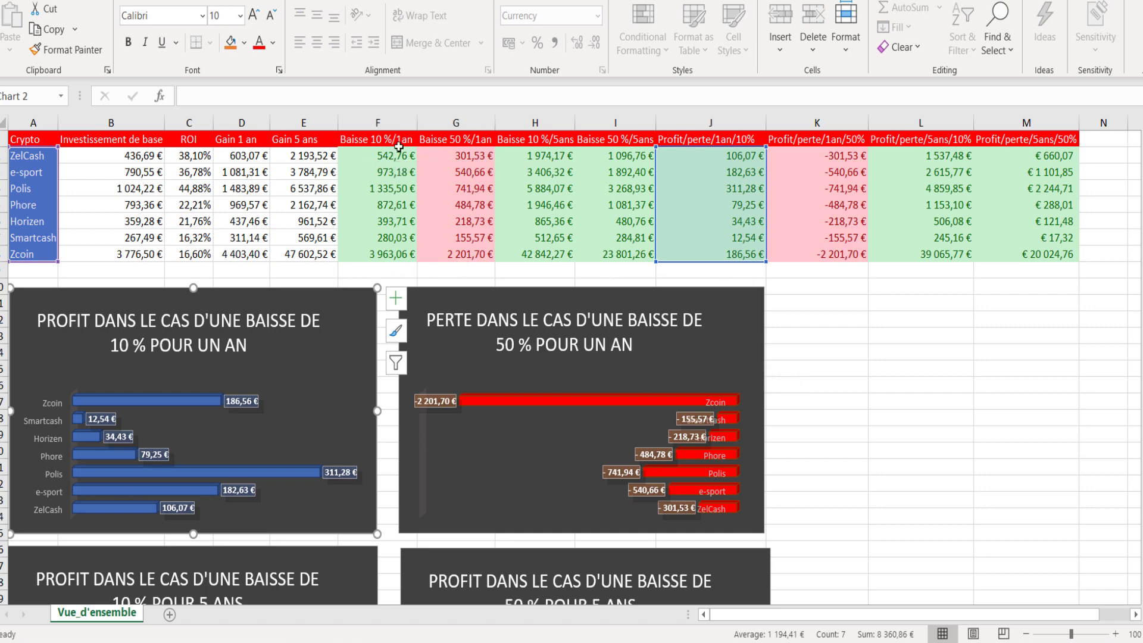
Step: Examine the Baisse 50 %/1an values and their formula for every crypto, ending on Zcoin's entry
left_click(472, 158)
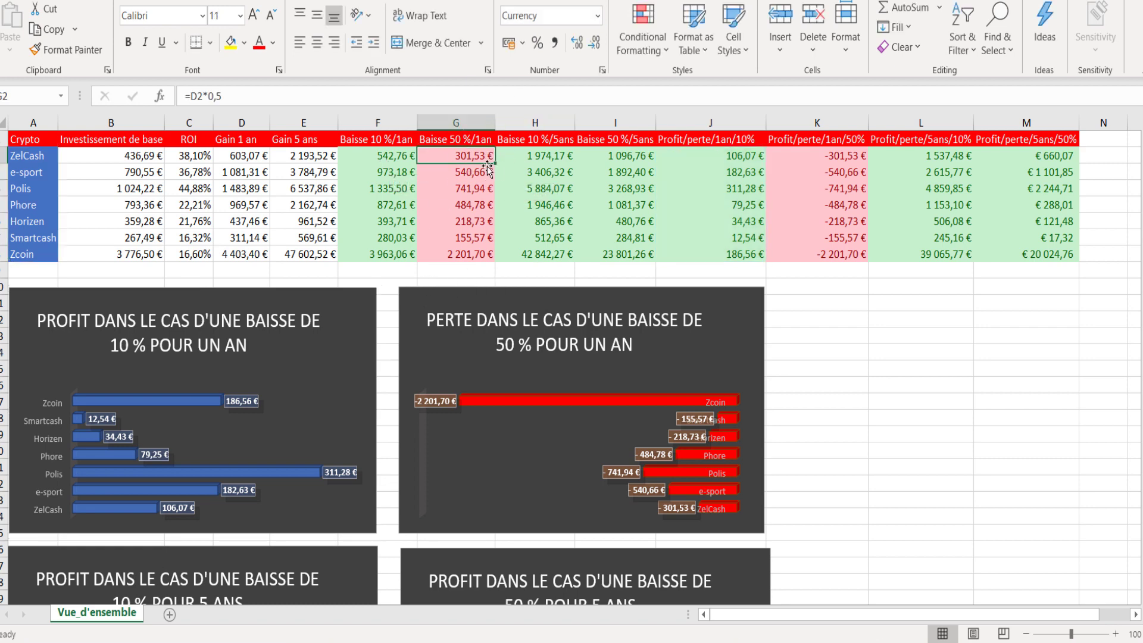
left_click_drag(475, 153, 482, 258)
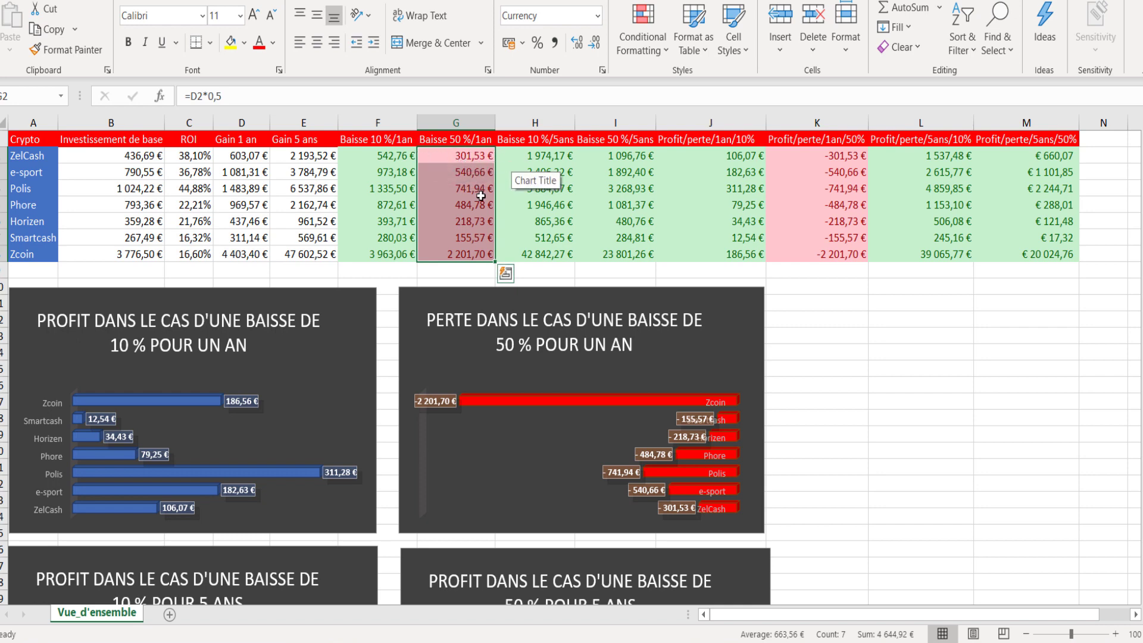
left_click(465, 270)
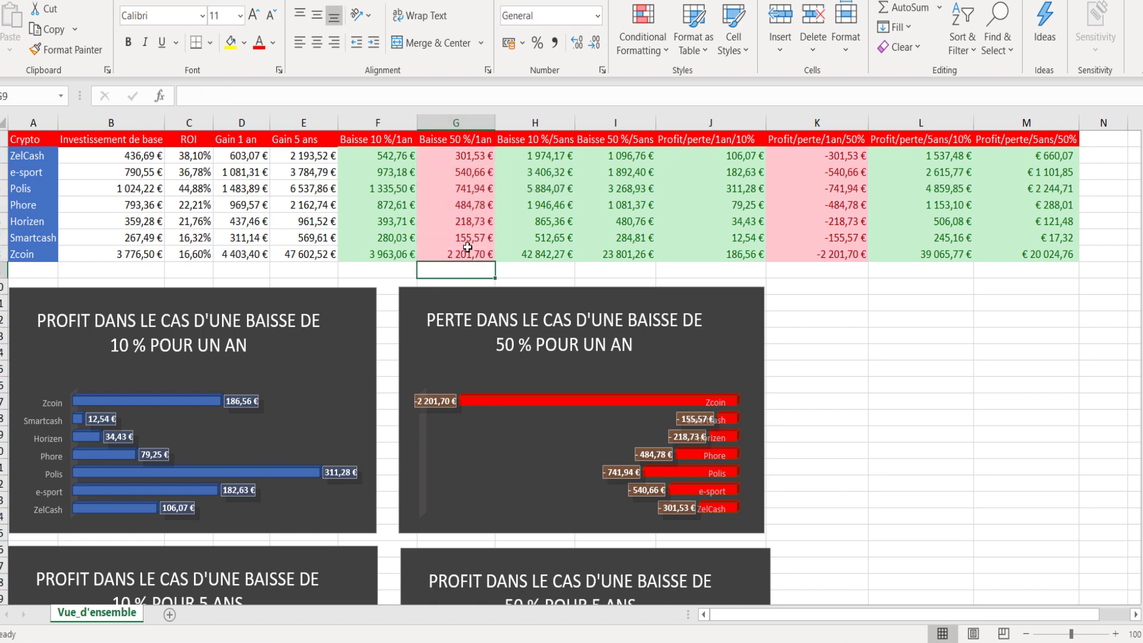
left_click_drag(465, 249, 466, 155)
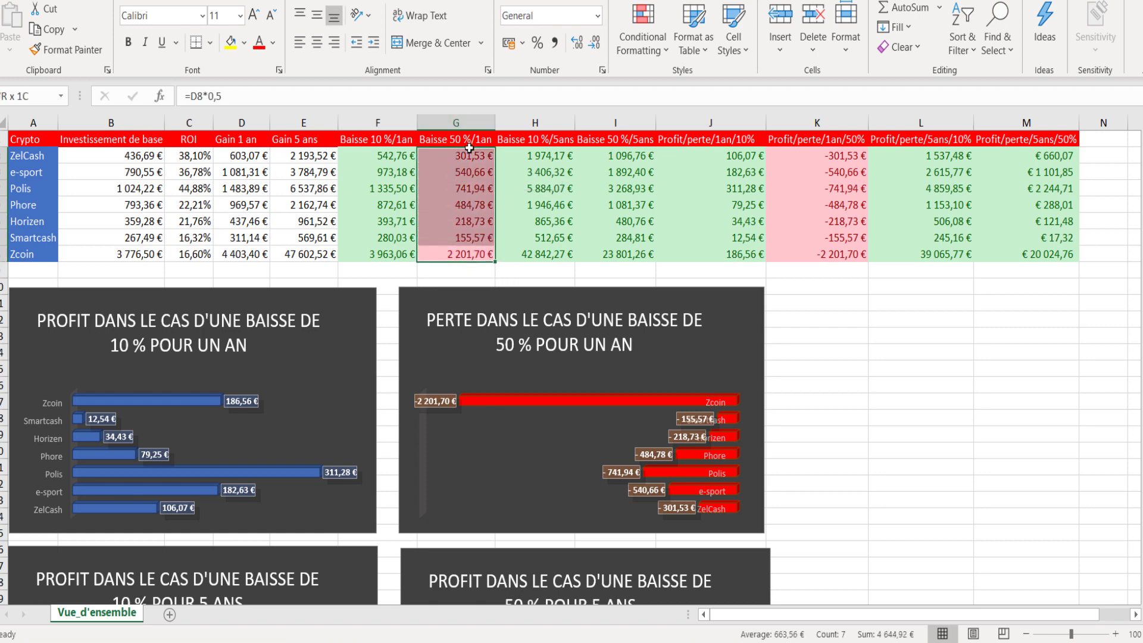
left_click(468, 274)
left_click(470, 256)
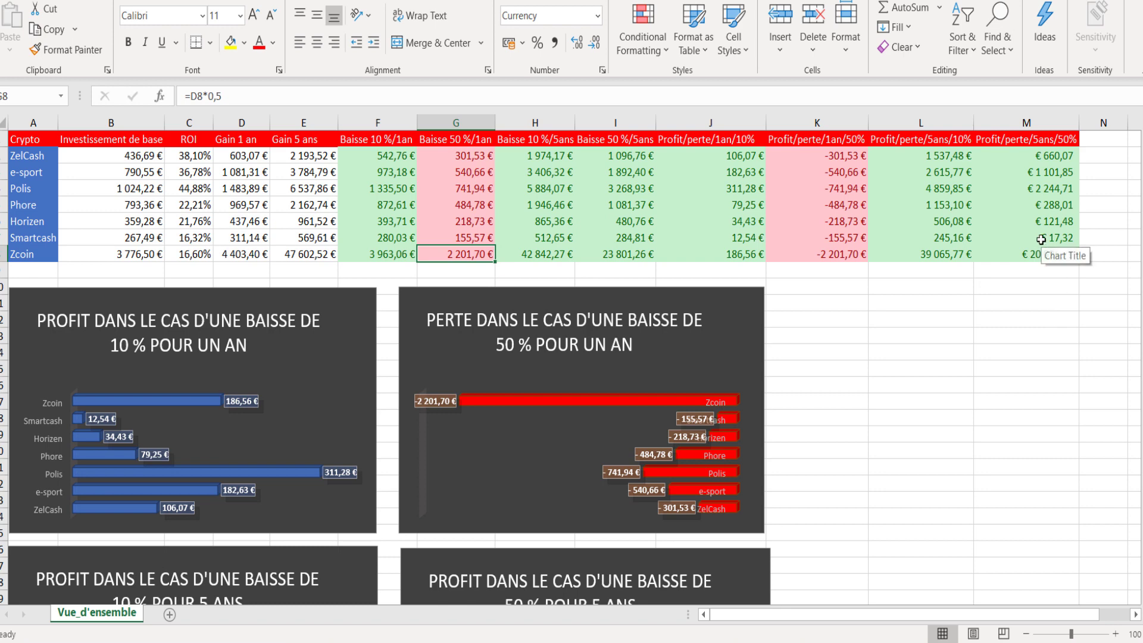
Step: Examine the Profit/perte/5ans/50% results for all cryptos, including the formula behind the e-sport entry
left_click_drag(1052, 255, 1048, 156)
left_click(1053, 318)
left_click(1032, 287)
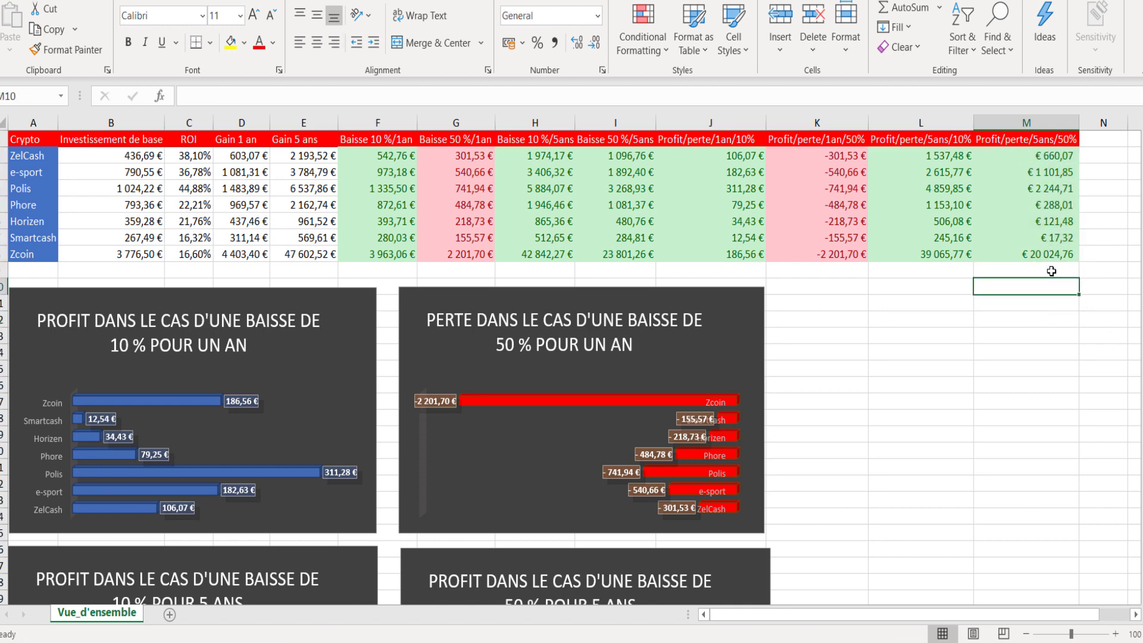
left_click(1068, 169)
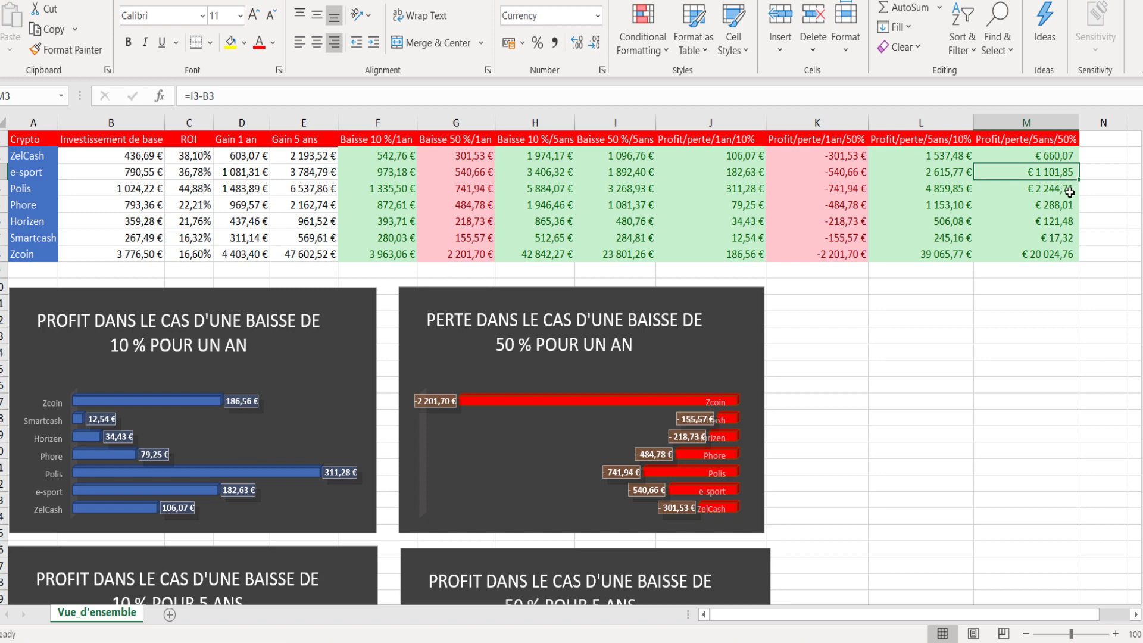
Step: Compare the one-year profit and loss charts with the five-year charts for 10 % and 50 % drops
scroll(1011, 271, "down", 4)
scroll(1010, 271, "up", 1)
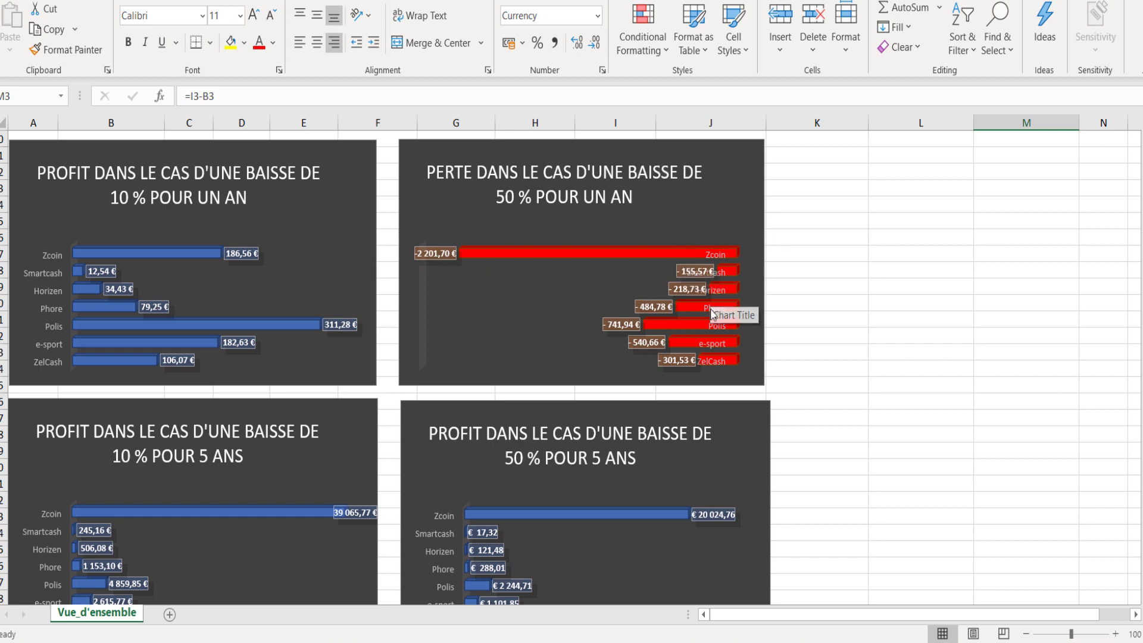
scroll(710, 309, "up", 2)
scroll(733, 302, "down", 2)
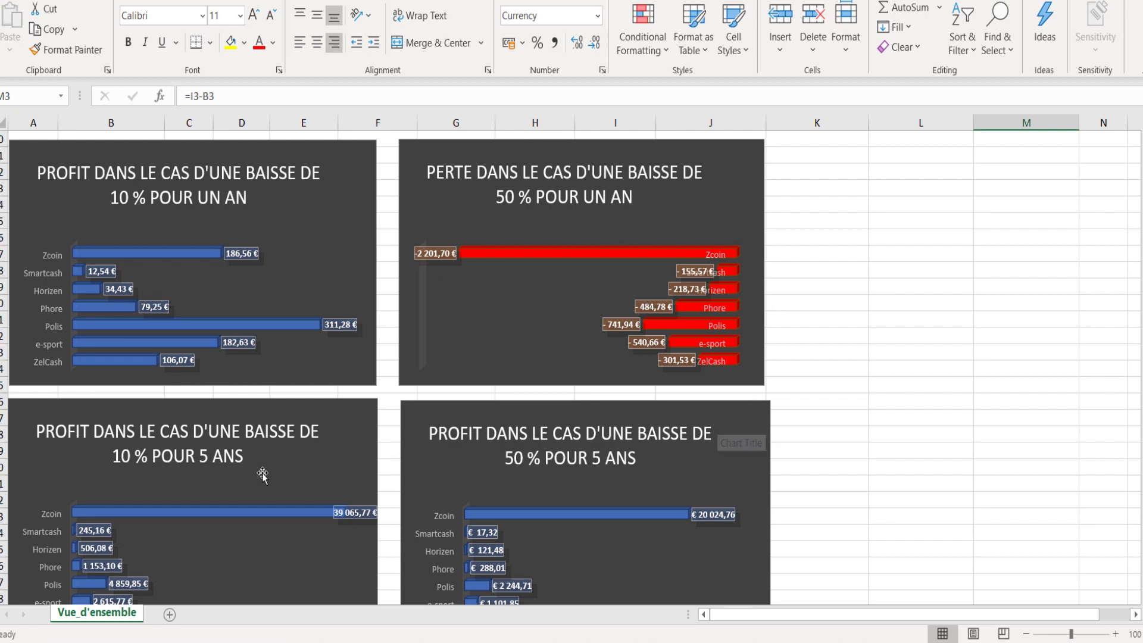
scroll(301, 186, "down", 1)
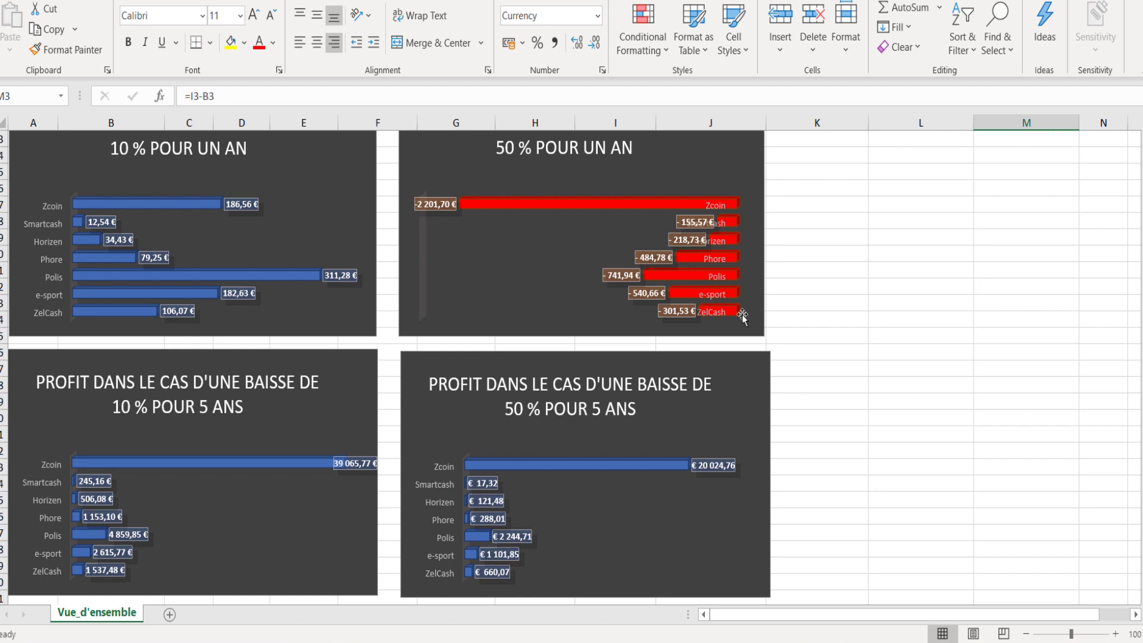
scroll(742, 319, "up", 1)
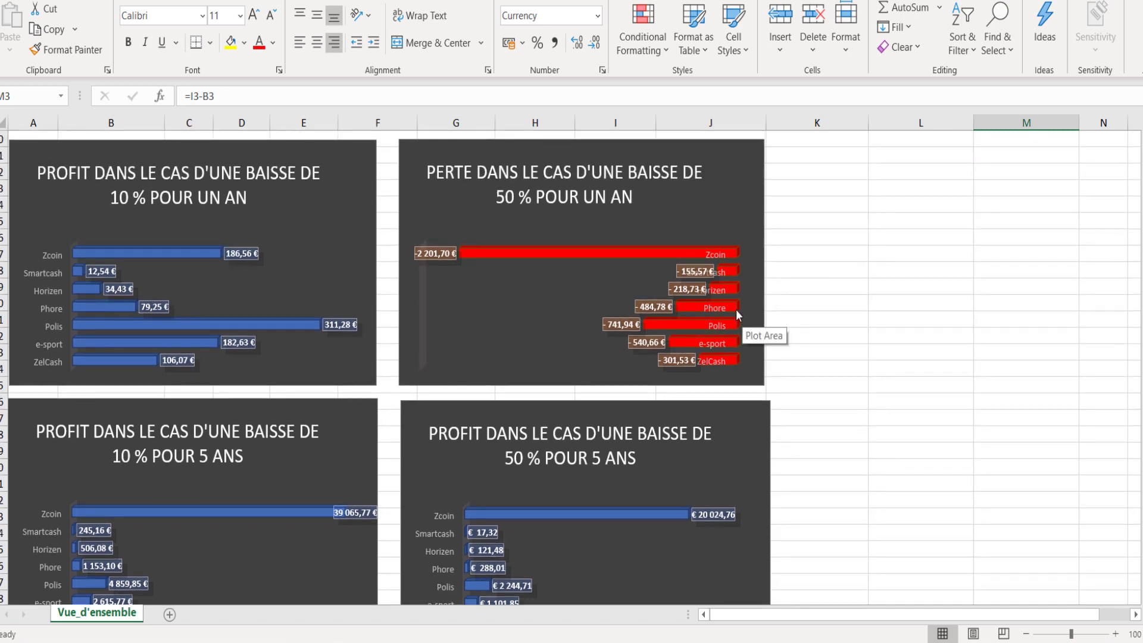
scroll(229, 337, "down", 1)
scroll(229, 344, "up", 1)
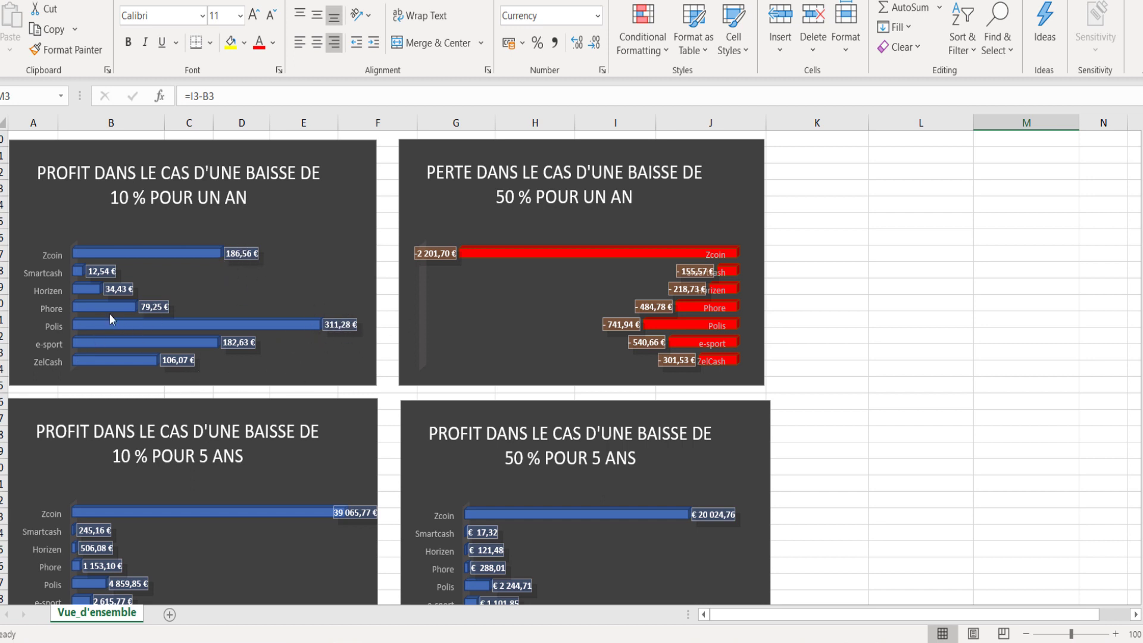
Step: Return to the summary table and check the ROI entry for Polis
scroll(168, 351, "up", 3)
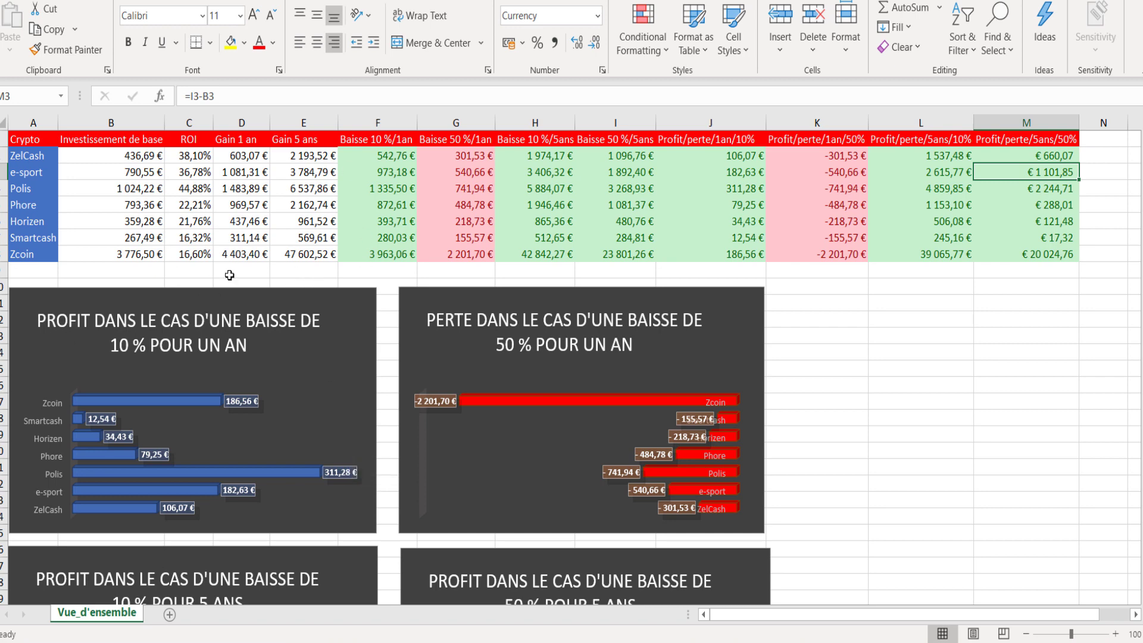
left_click(194, 188)
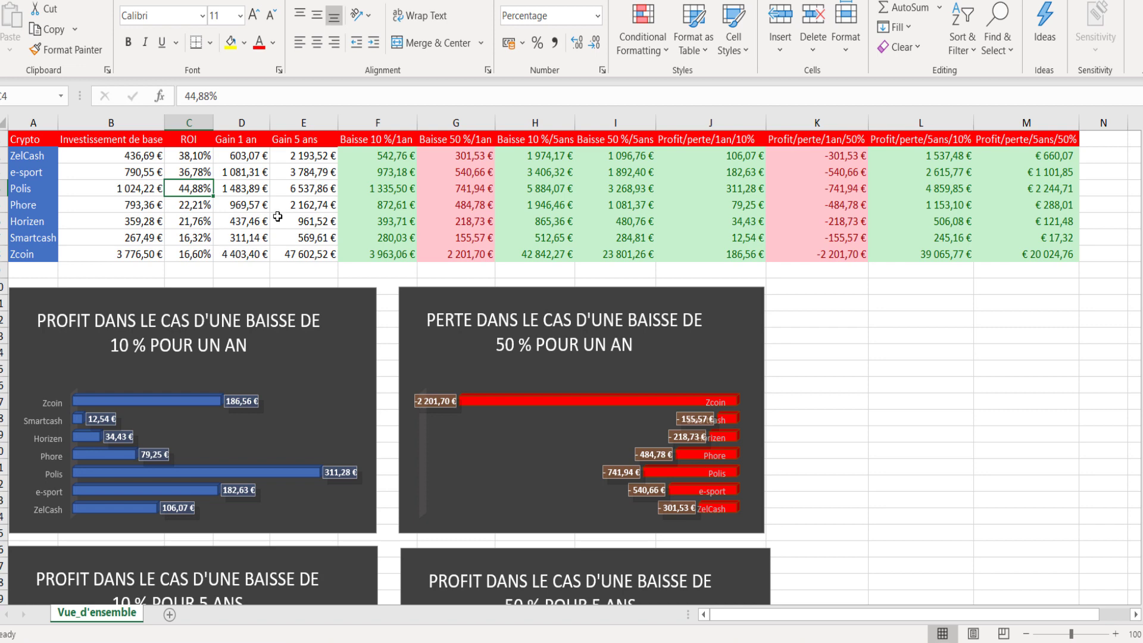
Step: Review the four profit and loss charts again, focusing on the five-year results for 10 % and 50 % drops
scroll(212, 263, "down", 1)
scroll(211, 261, "up", 1)
scroll(165, 201, "down", 2)
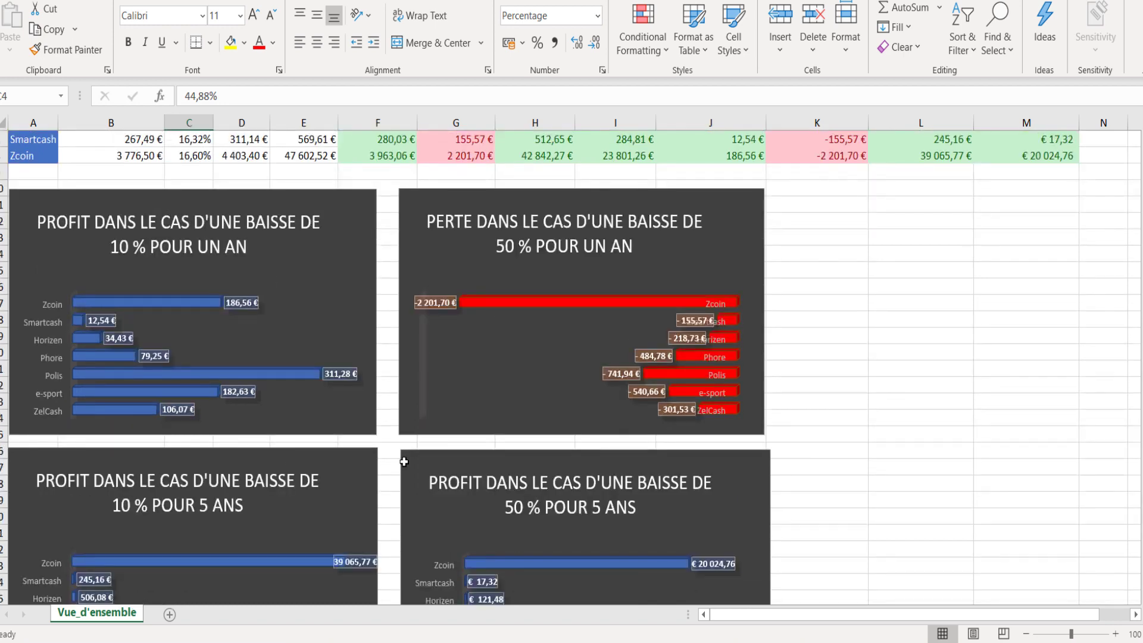
scroll(536, 428, "down", 2)
scroll(664, 446, "down", 1)
scroll(631, 423, "up", 2)
scroll(637, 423, "down", 1)
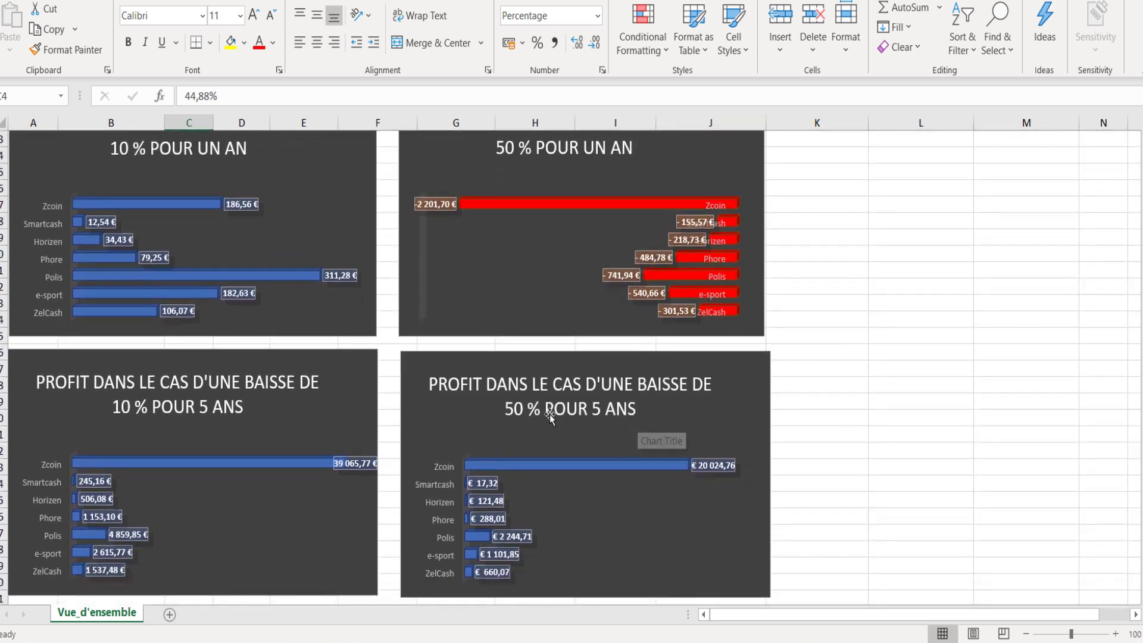
scroll(600, 361, "up", 1)
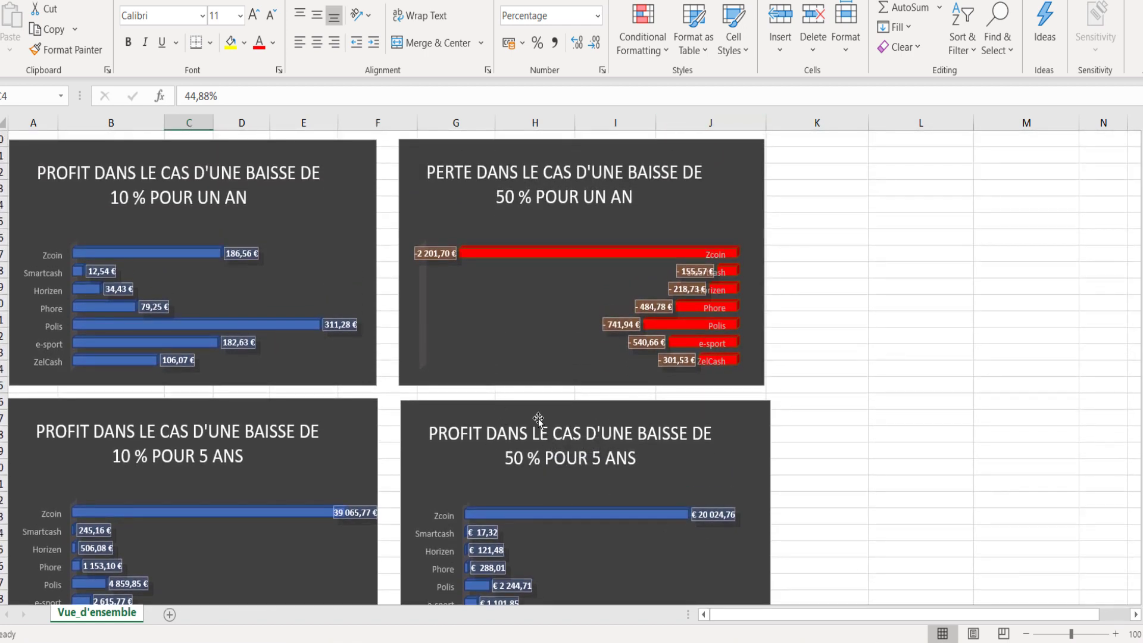
scroll(630, 462, "down", 1)
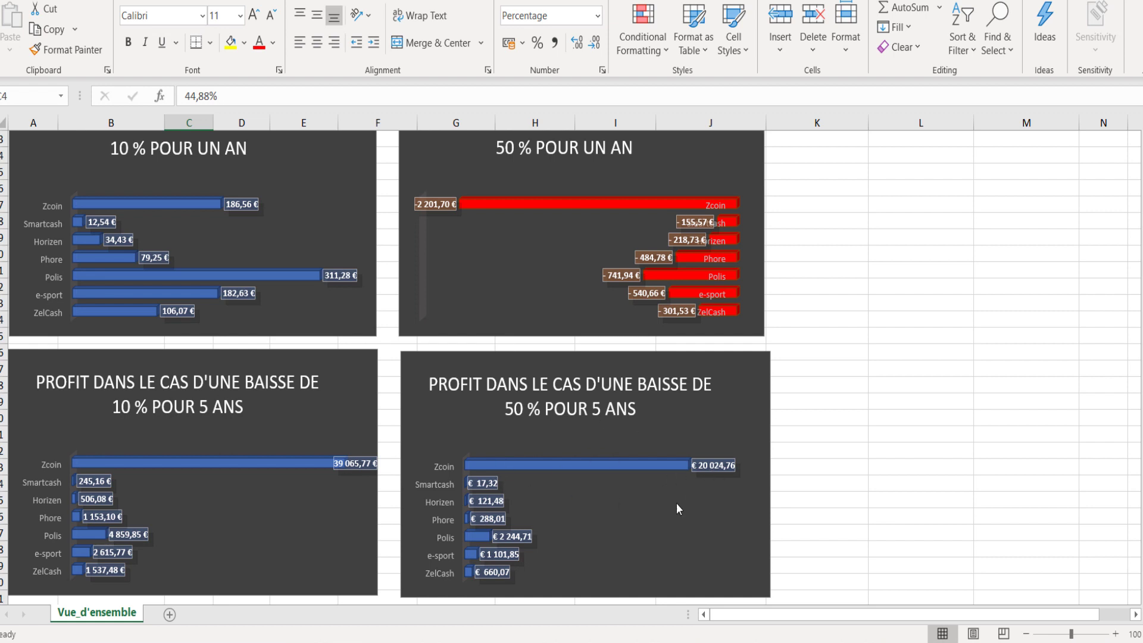
scroll(669, 505, "down", 1)
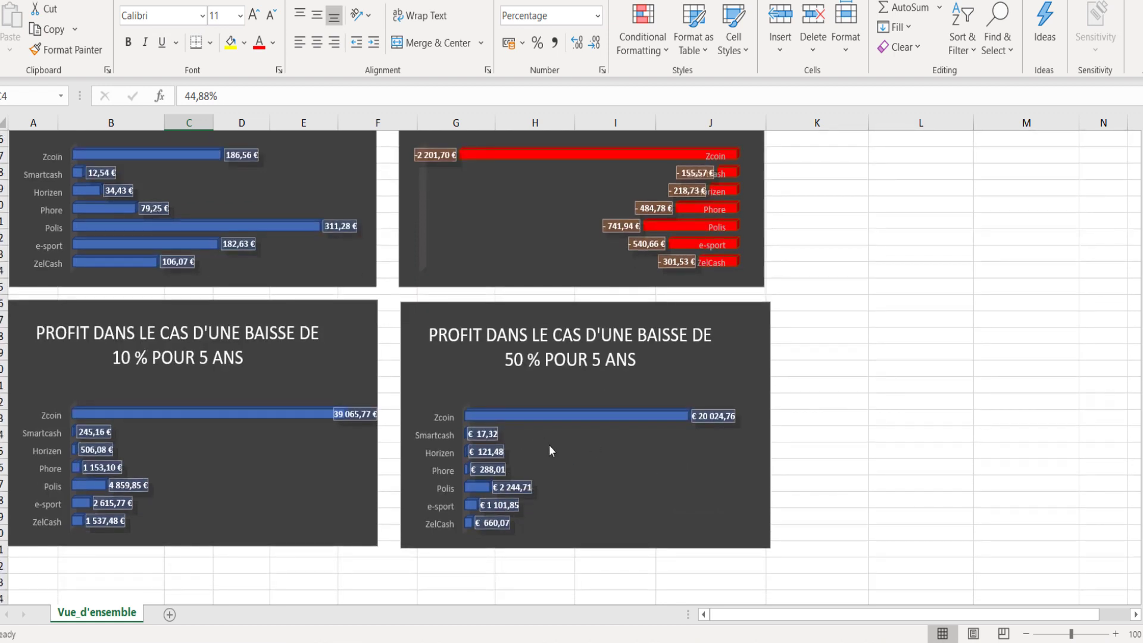
scroll(548, 443, "up", 1)
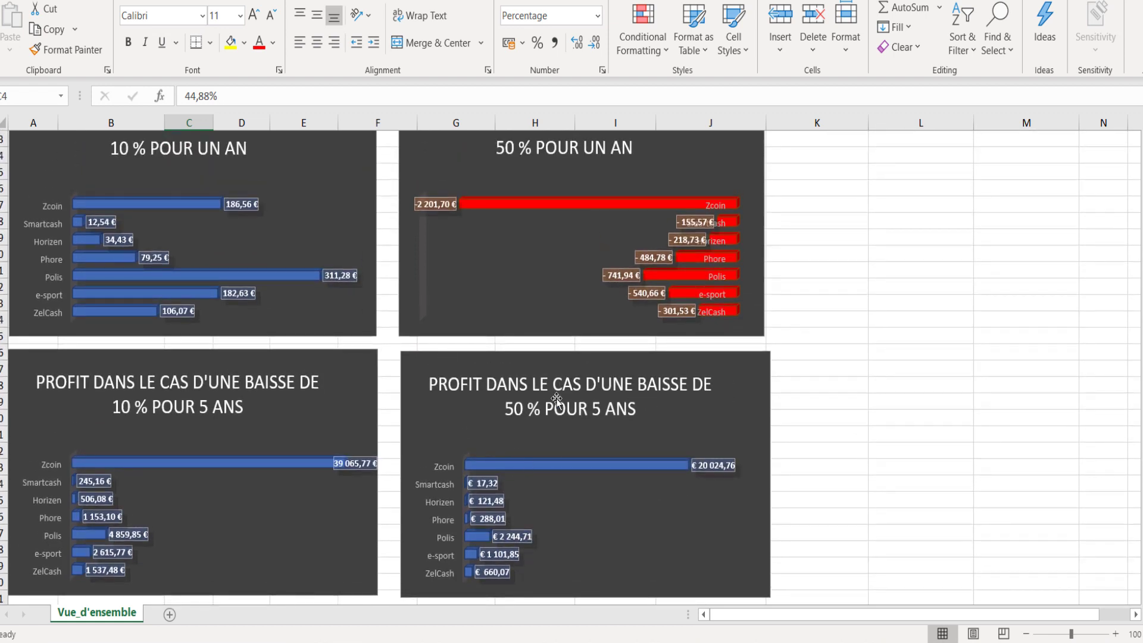